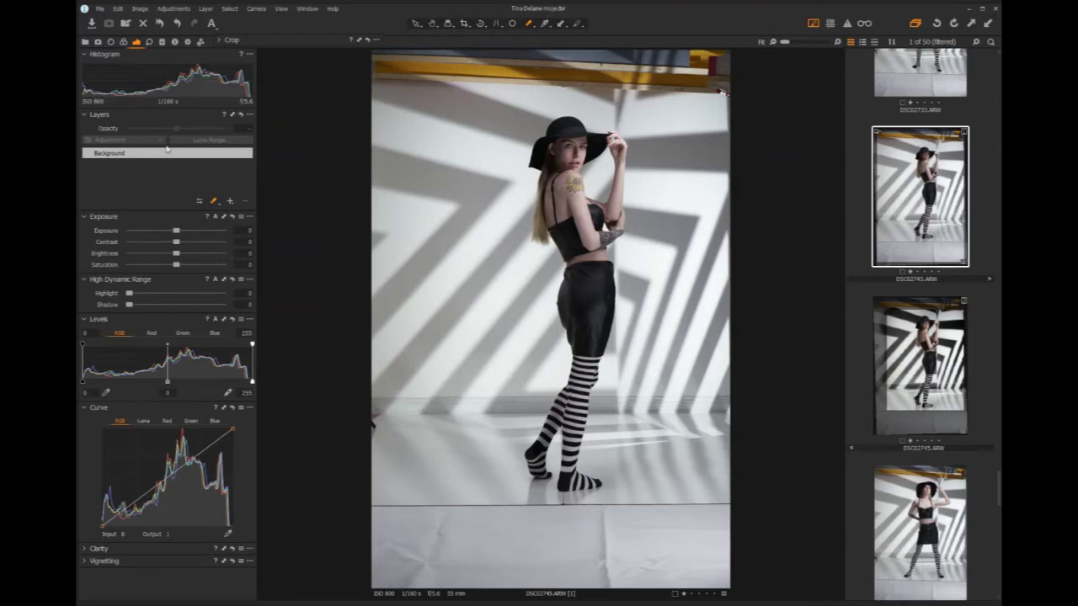
- Set the white balance temperature of the unedited DSC02745 photo to 5600 K
{"action": "left_click", "coordinate": [125, 41]}
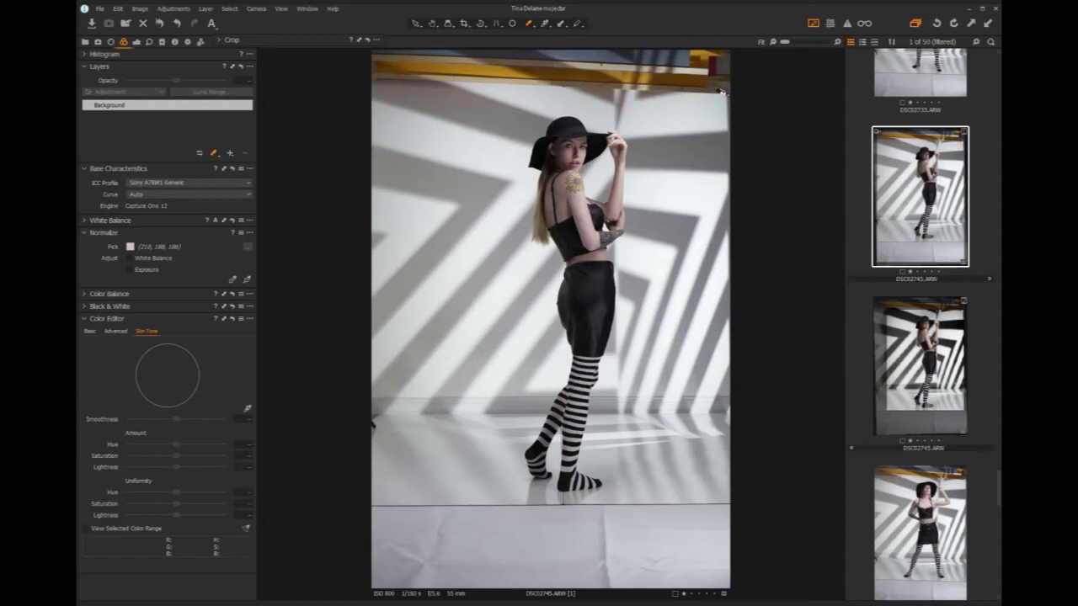
{"action": "left_click", "coordinate": [85, 220]}
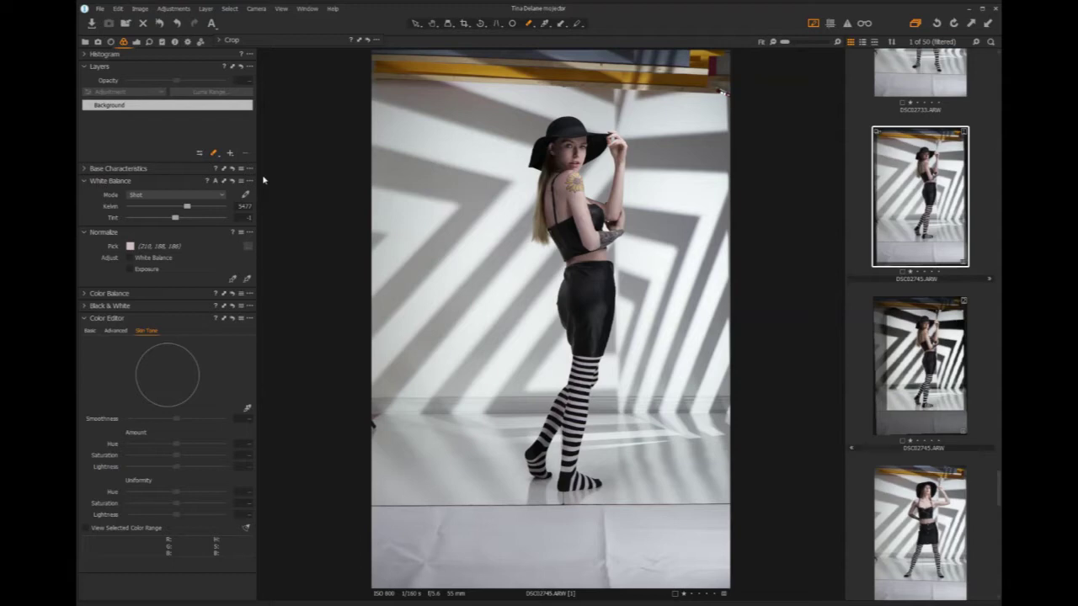
{"action": "left_click", "coordinate": [240, 208]}
{"action": "type", "text": "5600"}
{"action": "key", "text": "Return"}
- Compare the original with the edited variant, then disable the edited variant's retouching layers and select its Background layer
{"action": "left_click", "coordinate": [420, 22]}
{"action": "left_click", "coordinate": [919, 366]}
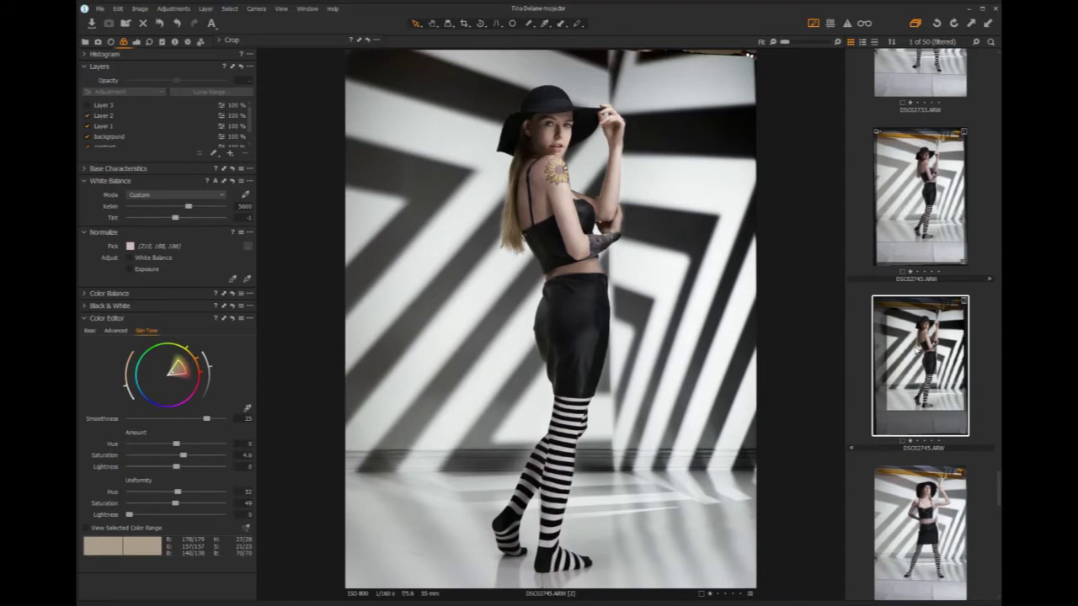
{"action": "left_click", "coordinate": [937, 226]}
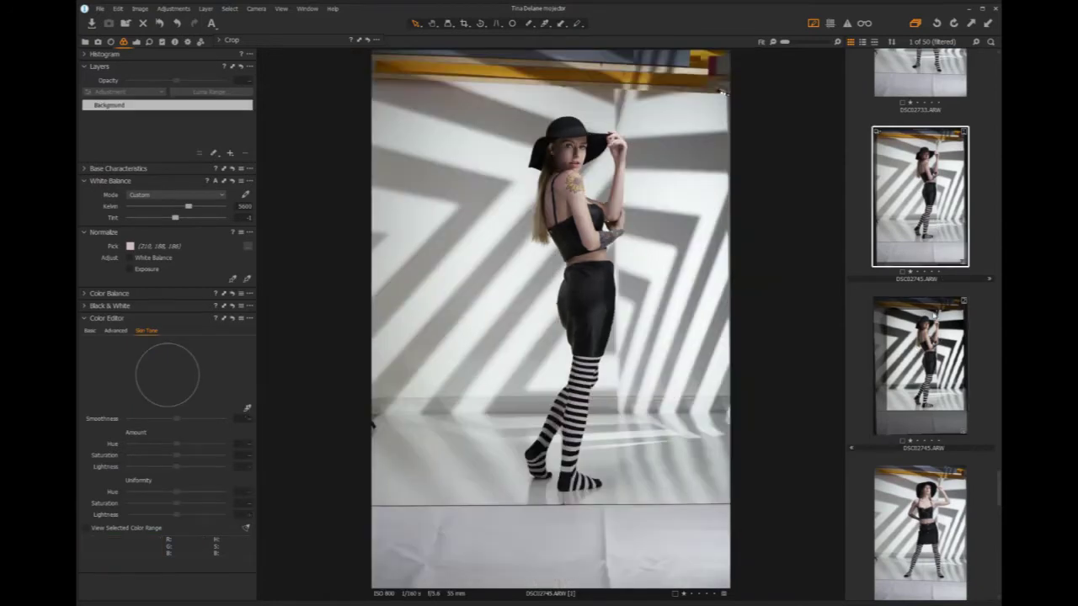
{"action": "left_click", "coordinate": [935, 341]}
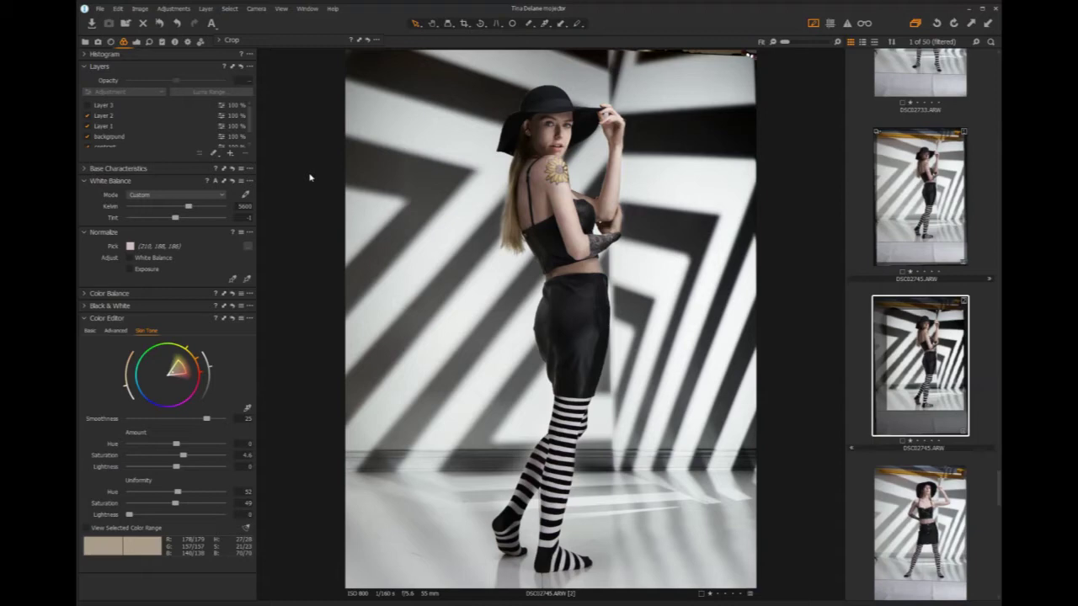
{"action": "left_click", "coordinate": [88, 116]}
{"action": "left_click", "coordinate": [89, 125]}
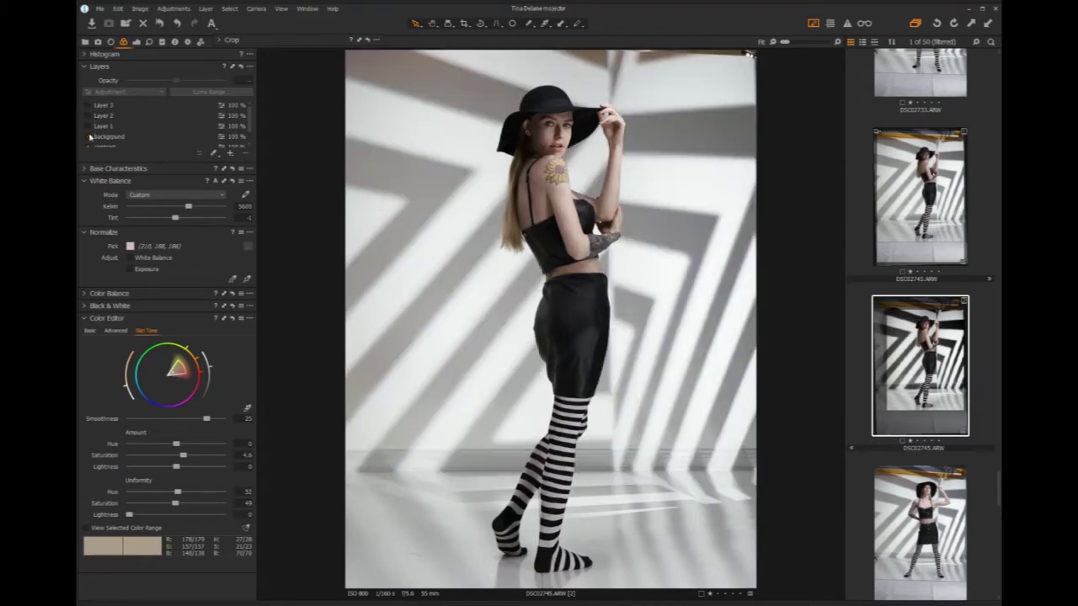
{"action": "scroll", "coordinate": [253, 126], "scroll_direction": "down", "scroll_amount": 1}
{"action": "left_click", "coordinate": [241, 142]}
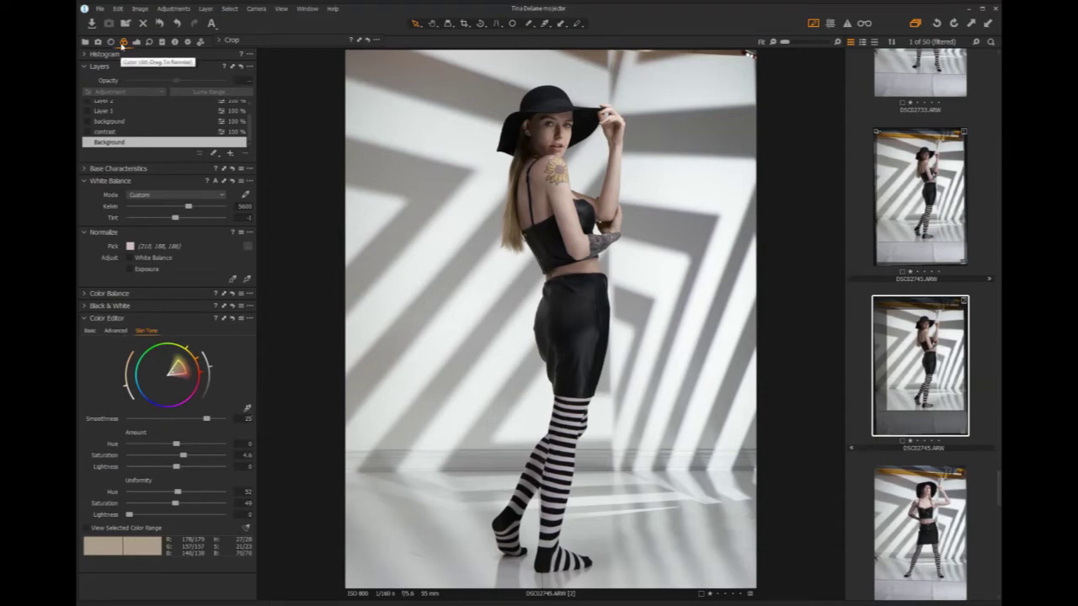
- Sample the skin tone from the model's upper arm, shift the picked hue towards yellow-orange and adjust the hue uniformity
{"action": "left_click", "coordinate": [116, 331]}
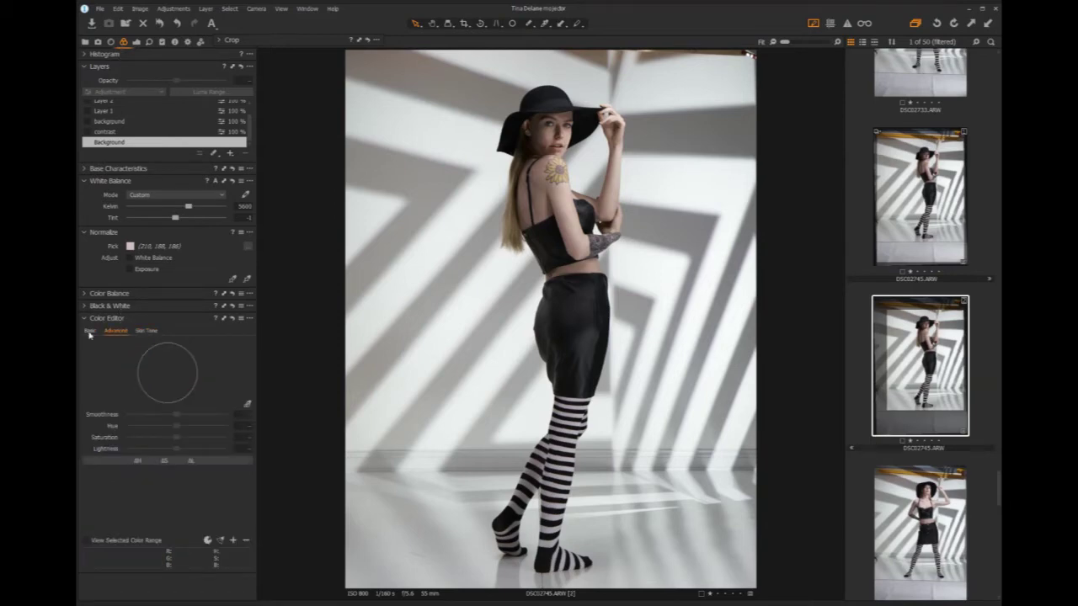
{"action": "left_click", "coordinate": [143, 331]}
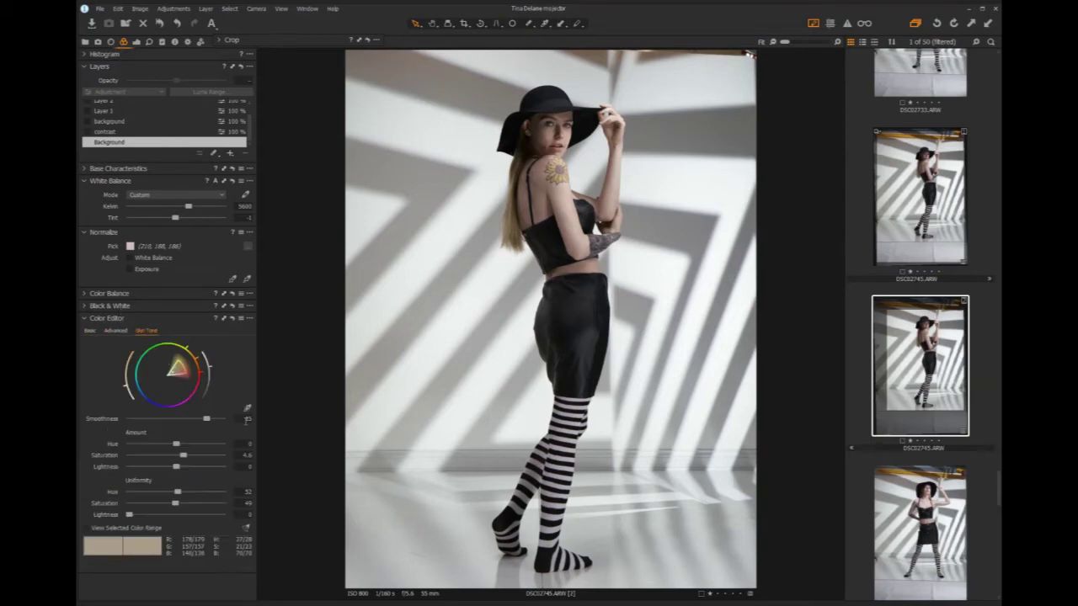
{"action": "left_click", "coordinate": [248, 408]}
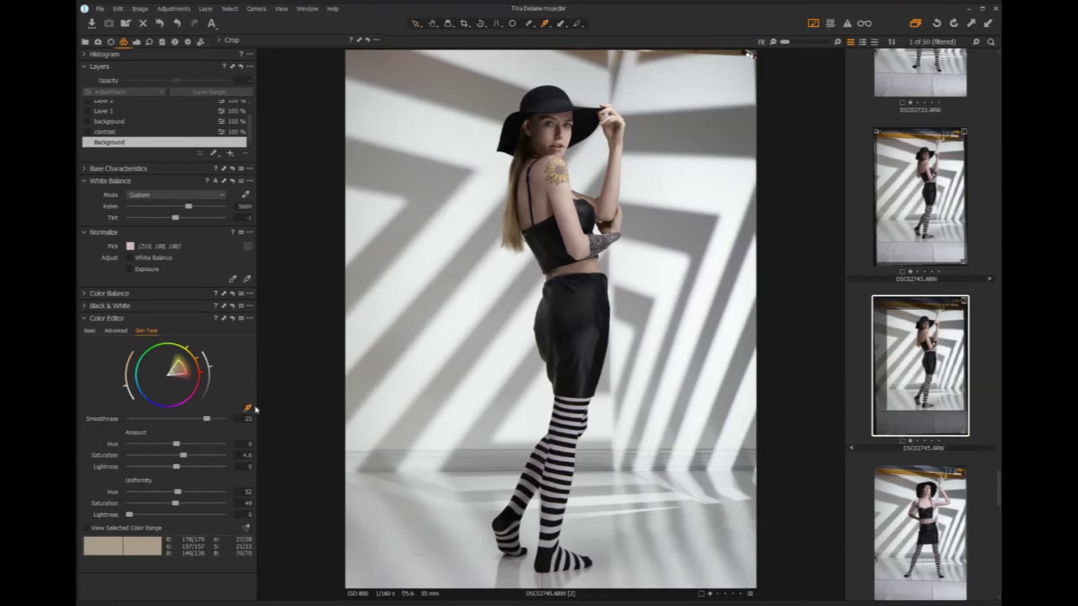
{"action": "left_click", "coordinate": [567, 199]}
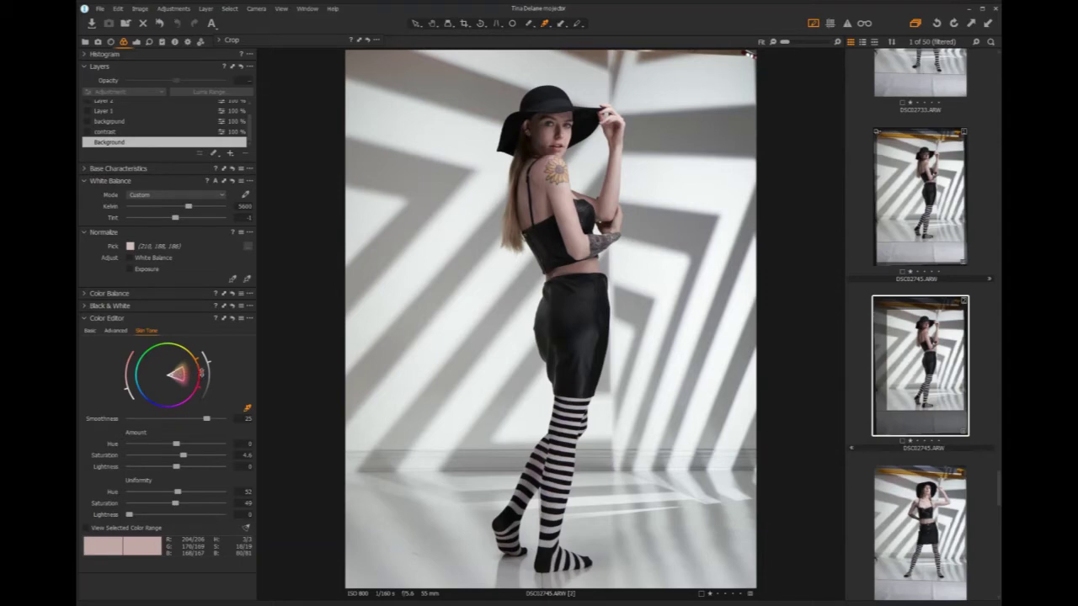
{"action": "left_click_drag", "start_coordinate": [202, 372], "coordinate": [200, 359]}
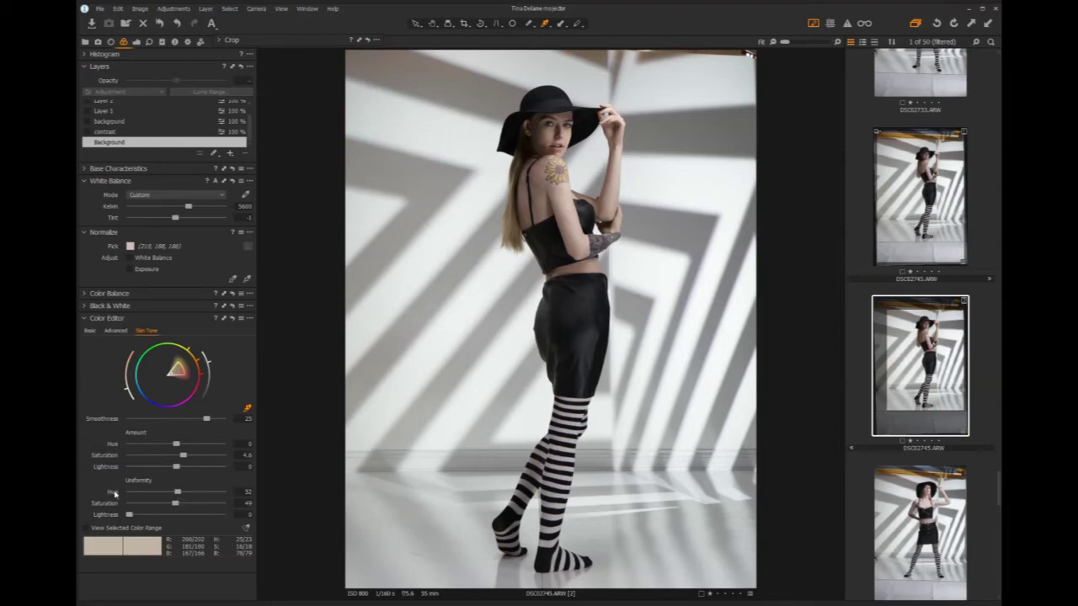
{"action": "mouse_move", "coordinate": [171, 495]}
{"action": "left_mouse_down"}
{"action": "mouse_move", "coordinate": [130, 495]}
{"action": "mouse_move", "coordinate": [179, 495]}
{"action": "left_mouse_up"}
- Add a new adjustment layer and increase the mask brush's size and hardness
{"action": "left_click", "coordinate": [230, 153]}
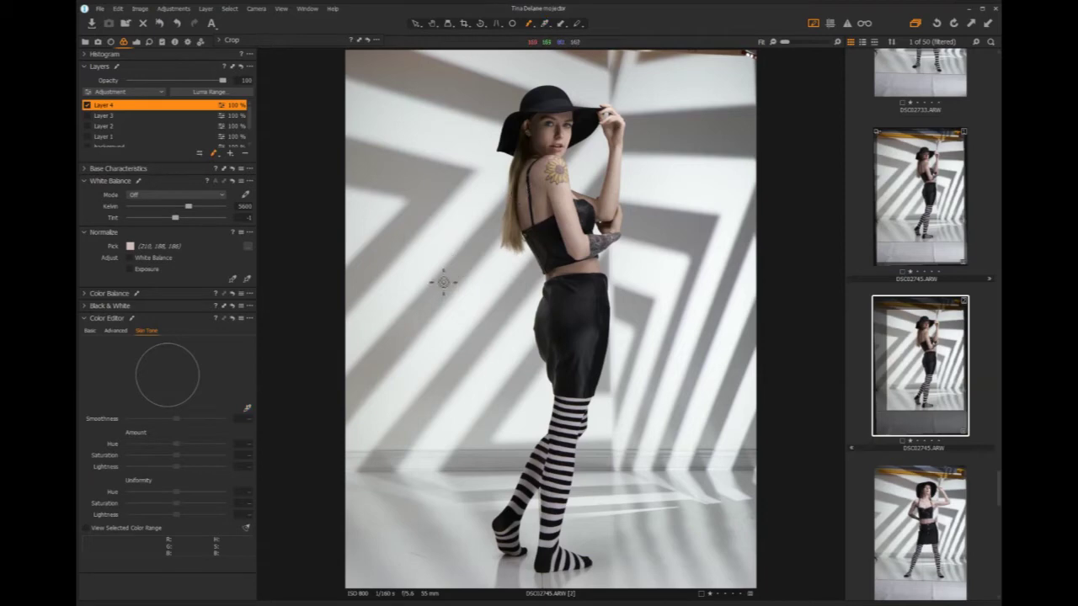
{"action": "right_click", "coordinate": [197, 171]}
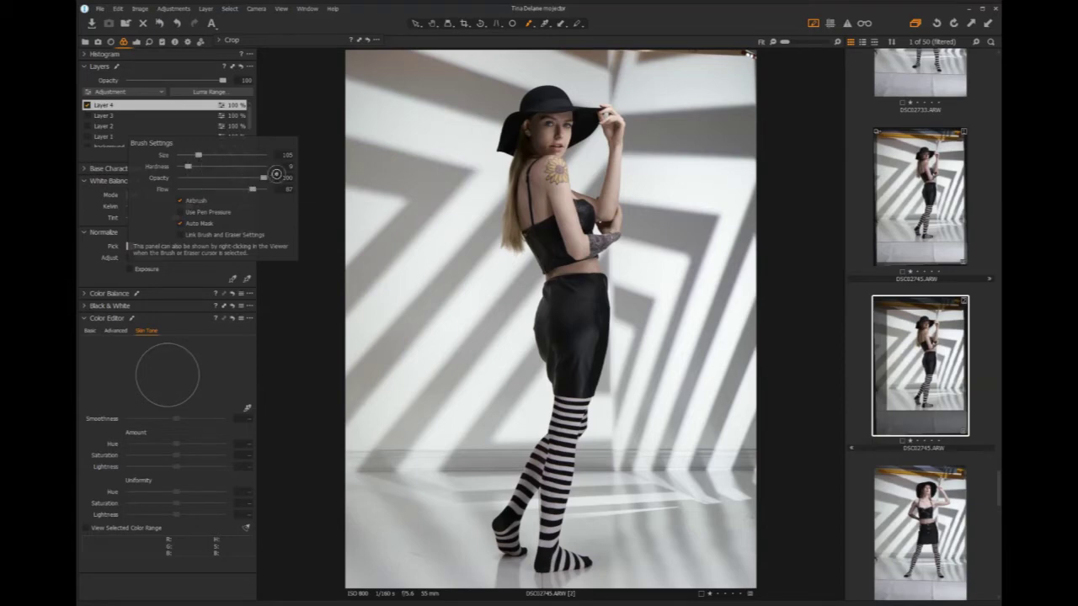
{"action": "left_click_drag", "start_coordinate": [188, 166], "coordinate": [193, 166]}
{"action": "left_click_drag", "start_coordinate": [205, 158], "coordinate": [223, 154]}
- Paint the new layer's mask over the wall behind the model, using a smaller brush close to her
{"action": "mouse_move", "coordinate": [399, 166]}
{"action": "left_mouse_down"}
{"action": "mouse_move", "coordinate": [389, 388]}
{"action": "mouse_move", "coordinate": [371, 401]}
{"action": "mouse_move", "coordinate": [475, 414]}
{"action": "mouse_move", "coordinate": [481, 396]}
{"action": "mouse_move", "coordinate": [464, 345]}
{"action": "mouse_move", "coordinate": [479, 293]}
{"action": "mouse_move", "coordinate": [454, 274]}
{"action": "mouse_move", "coordinate": [419, 156]}
{"action": "left_mouse_up"}
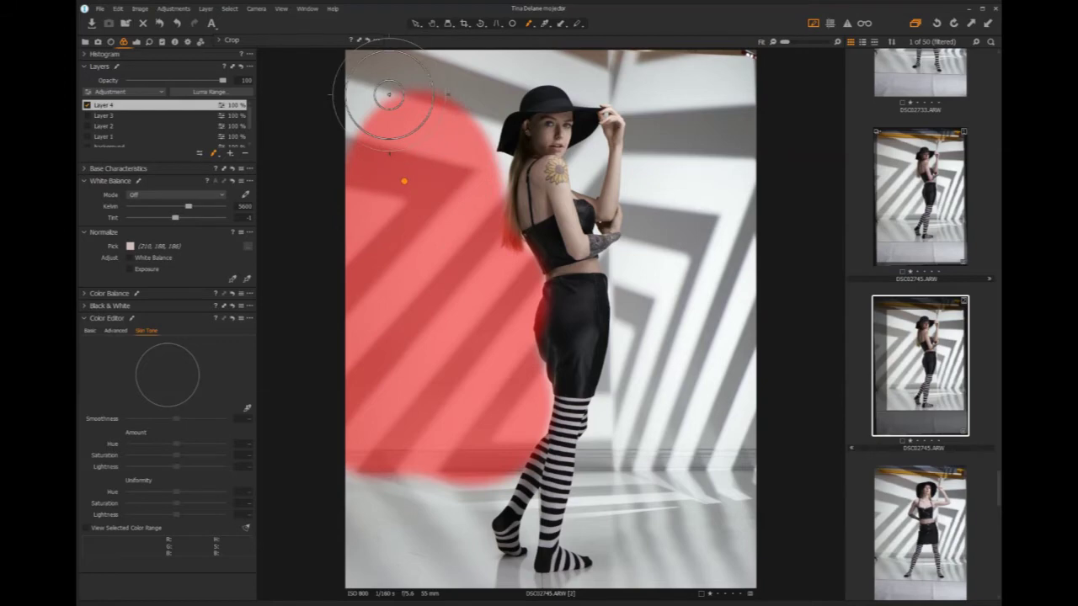
{"action": "left_click", "coordinate": [395, 80]}
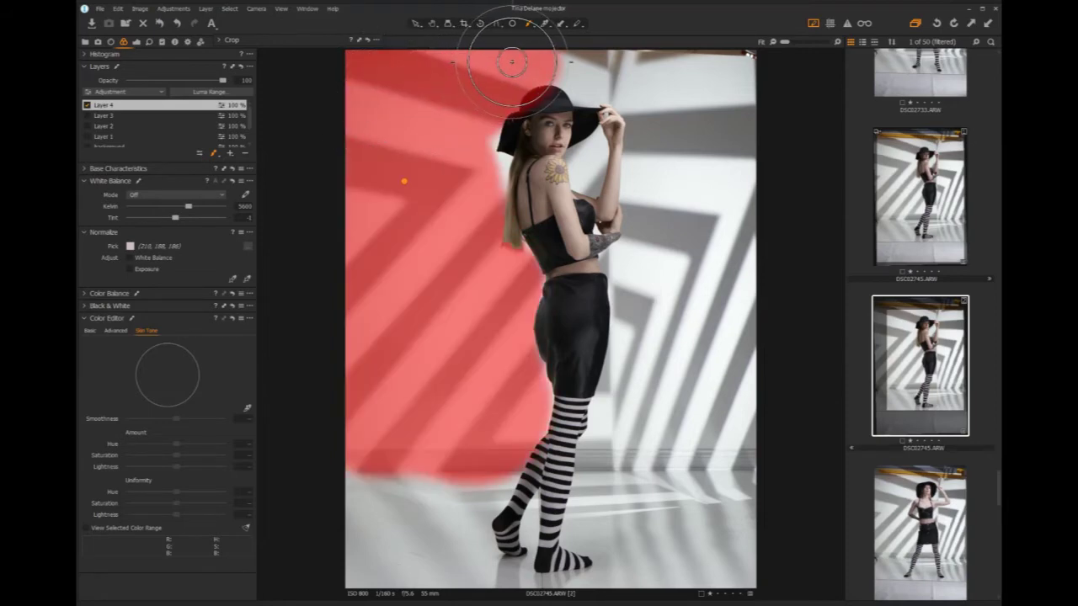
{"action": "key", "text": "m"}
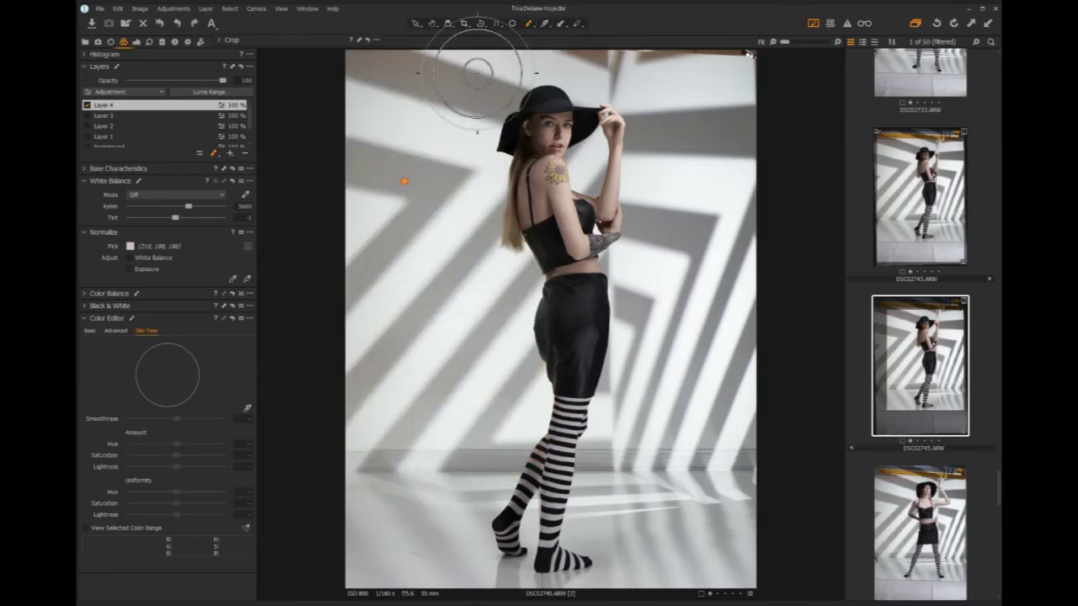
{"action": "key", "text": "["}
{"action": "mouse_move", "coordinate": [523, 68]}
{"action": "left_mouse_down"}
{"action": "mouse_move", "coordinate": [588, 72]}
{"action": "mouse_move", "coordinate": [586, 82]}
{"action": "mouse_move", "coordinate": [632, 67]}
{"action": "mouse_move", "coordinate": [616, 66]}
{"action": "mouse_move", "coordinate": [740, 72]}
{"action": "mouse_move", "coordinate": [691, 107]}
{"action": "mouse_move", "coordinate": [656, 108]}
{"action": "mouse_move", "coordinate": [624, 87]}
{"action": "mouse_move", "coordinate": [660, 116]}
{"action": "mouse_move", "coordinate": [674, 97]}
{"action": "mouse_move", "coordinate": [722, 151]}
{"action": "mouse_move", "coordinate": [735, 154]}
{"action": "mouse_move", "coordinate": [738, 123]}
{"action": "mouse_move", "coordinate": [647, 137]}
{"action": "mouse_move", "coordinate": [644, 118]}
{"action": "mouse_move", "coordinate": [650, 227]}
{"action": "mouse_move", "coordinate": [640, 253]}
{"action": "mouse_move", "coordinate": [622, 262]}
{"action": "mouse_move", "coordinate": [636, 289]}
{"action": "mouse_move", "coordinate": [632, 333]}
{"action": "mouse_move", "coordinate": [598, 446]}
{"action": "mouse_move", "coordinate": [744, 448]}
{"action": "mouse_move", "coordinate": [596, 455]}
{"action": "mouse_move", "coordinate": [679, 427]}
{"action": "mouse_move", "coordinate": [655, 412]}
{"action": "mouse_move", "coordinate": [654, 392]}
{"action": "mouse_move", "coordinate": [712, 330]}
{"action": "mouse_move", "coordinate": [747, 414]}
{"action": "mouse_move", "coordinate": [712, 245]}
{"action": "mouse_move", "coordinate": [658, 268]}
{"action": "mouse_move", "coordinate": [671, 238]}
{"action": "mouse_move", "coordinate": [753, 169]}
{"action": "mouse_move", "coordinate": [737, 90]}
{"action": "left_mouse_up"}
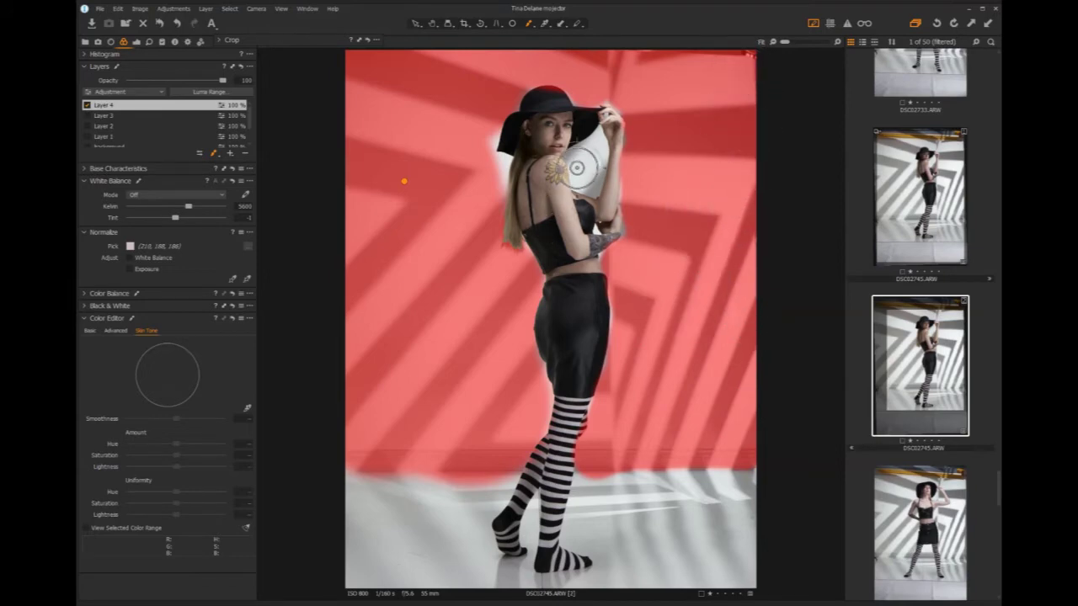
- Fill the mask gaps around the hat, hair and raised arm, toggling the mask overlay to check the coverage
{"action": "key", "text": "m"}
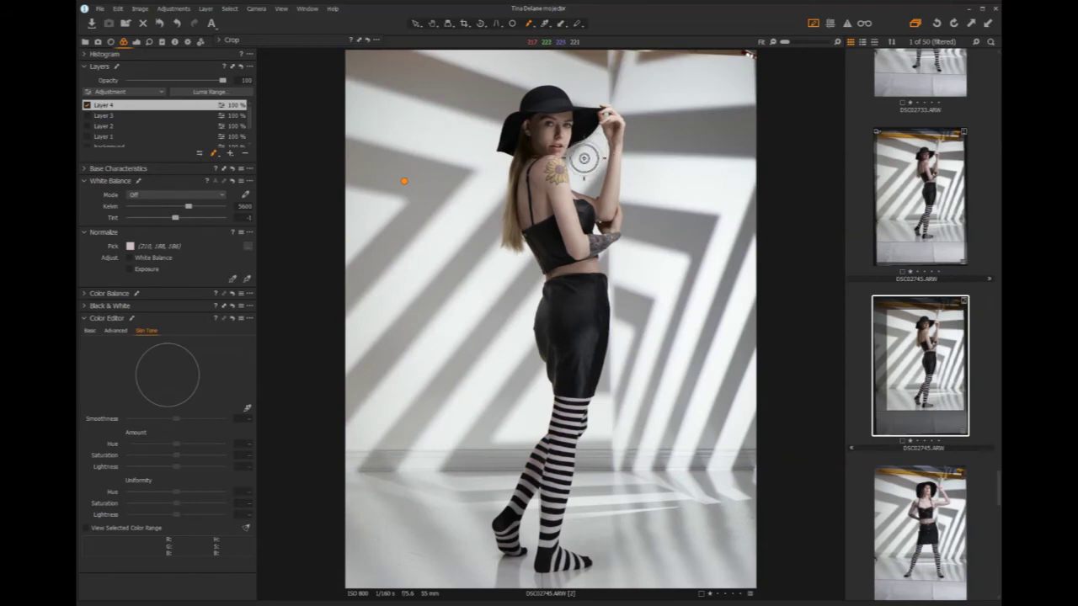
{"action": "key", "text": "m"}
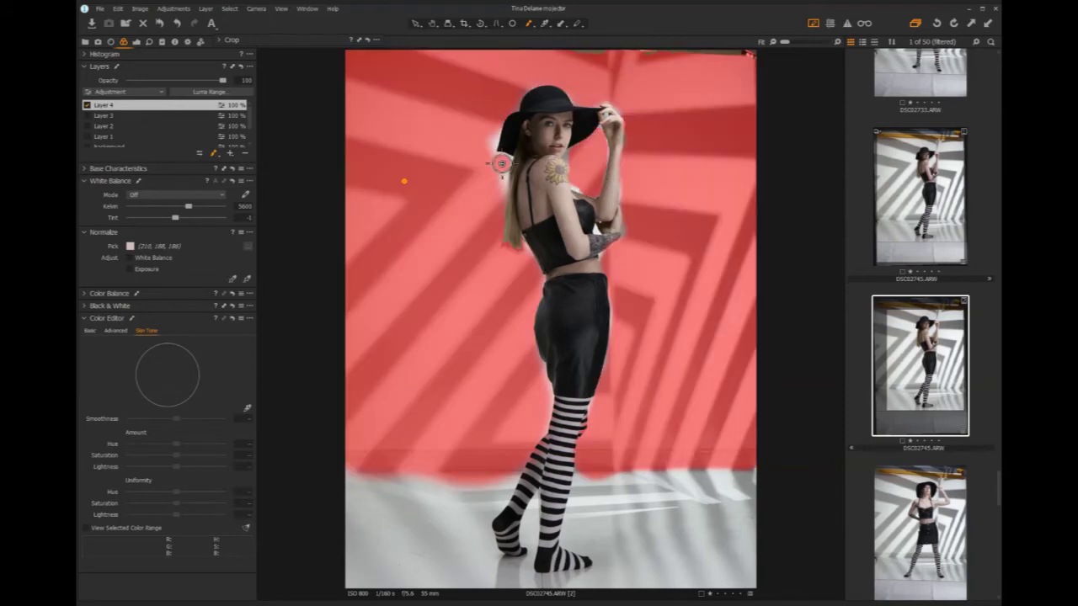
{"action": "left_click_drag", "start_coordinate": [486, 160], "coordinate": [488, 155]}
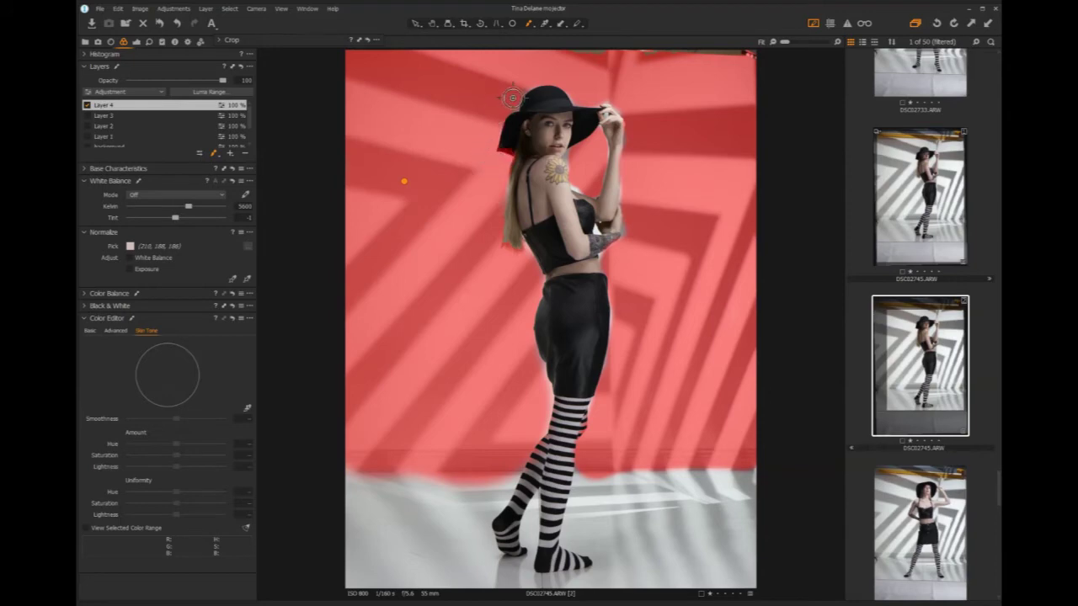
{"action": "key", "text": "m"}
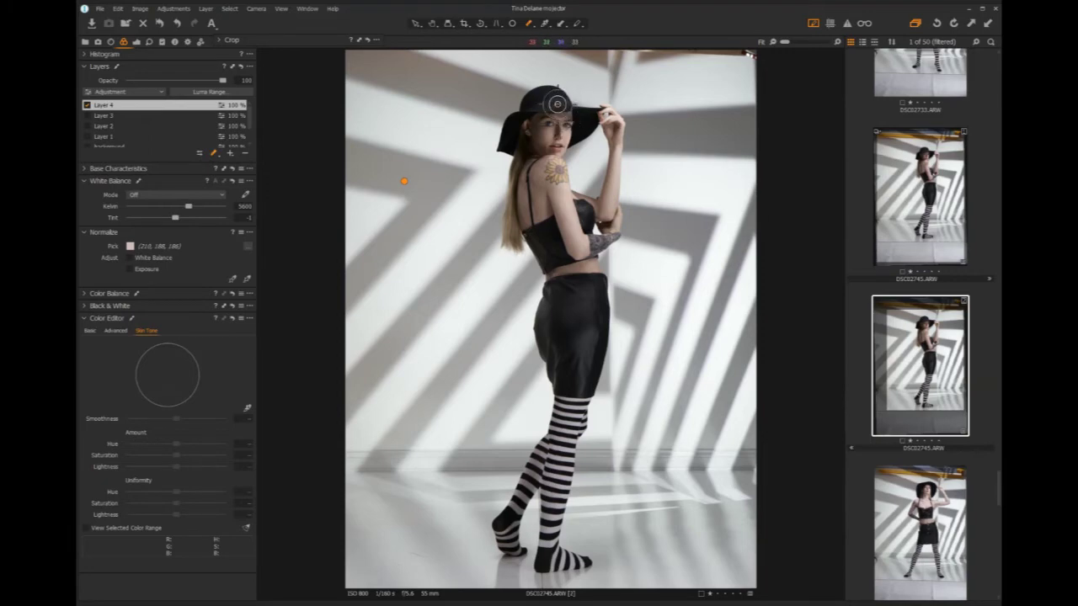
{"action": "key", "text": "m"}
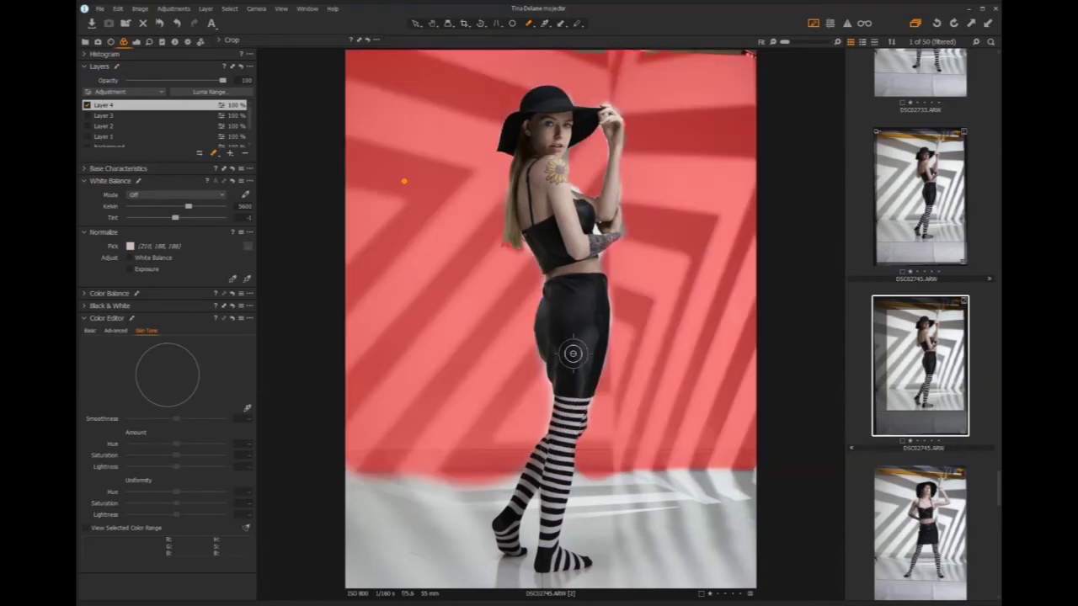
{"action": "key", "text": "m"}
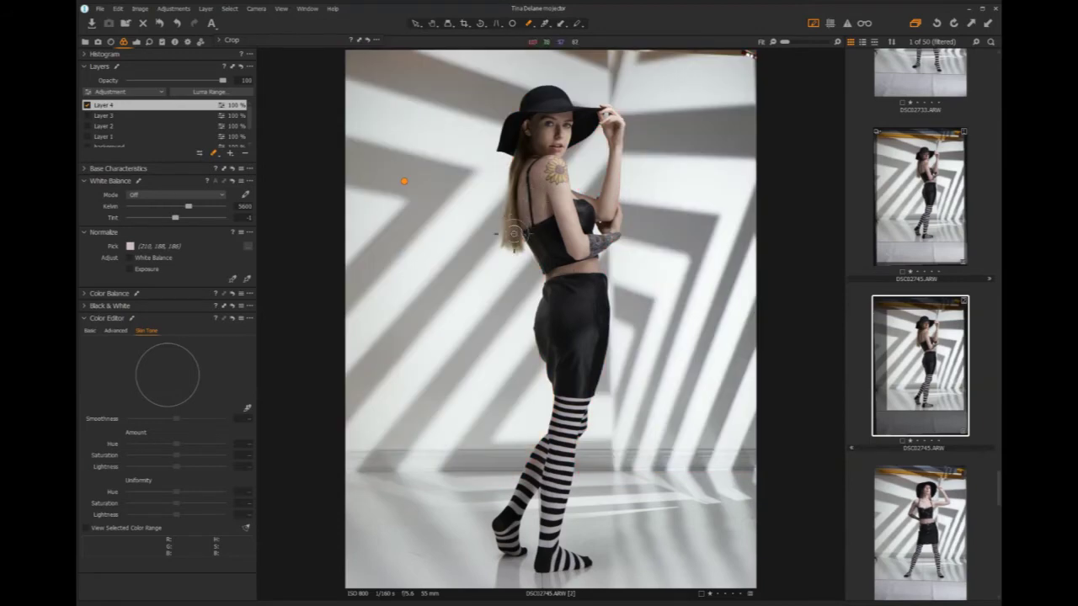
{"action": "key", "text": "m"}
{"action": "key", "text": "m"}
- Set the masked wall layer's contrast to 7 and pull the RGB curve's midtones down to darken the shadows
{"action": "left_click", "coordinate": [137, 42]}
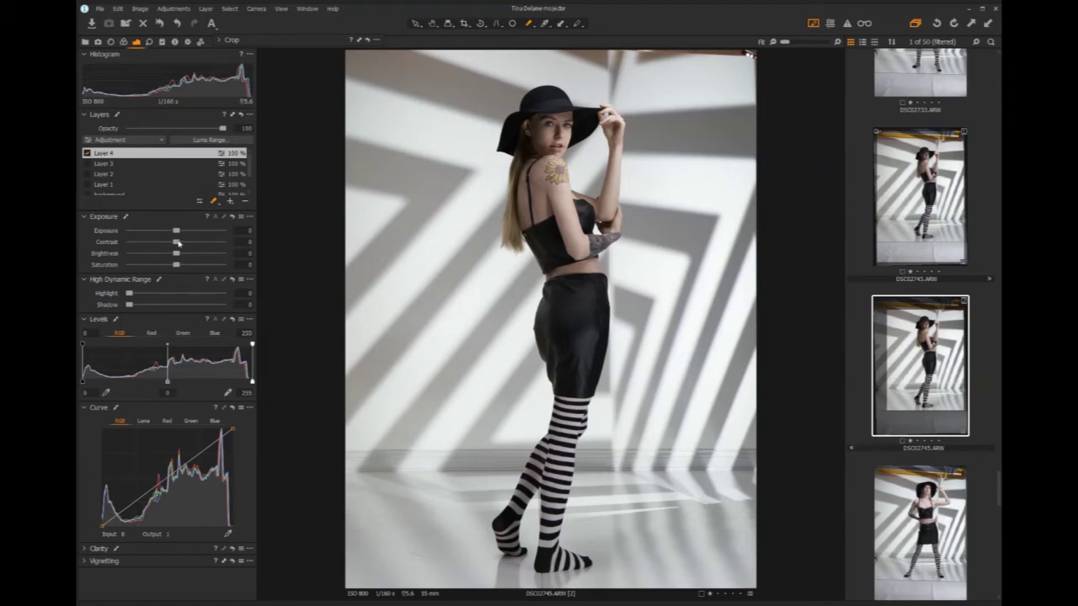
{"action": "left_click_drag", "start_coordinate": [176, 243], "coordinate": [185, 243]}
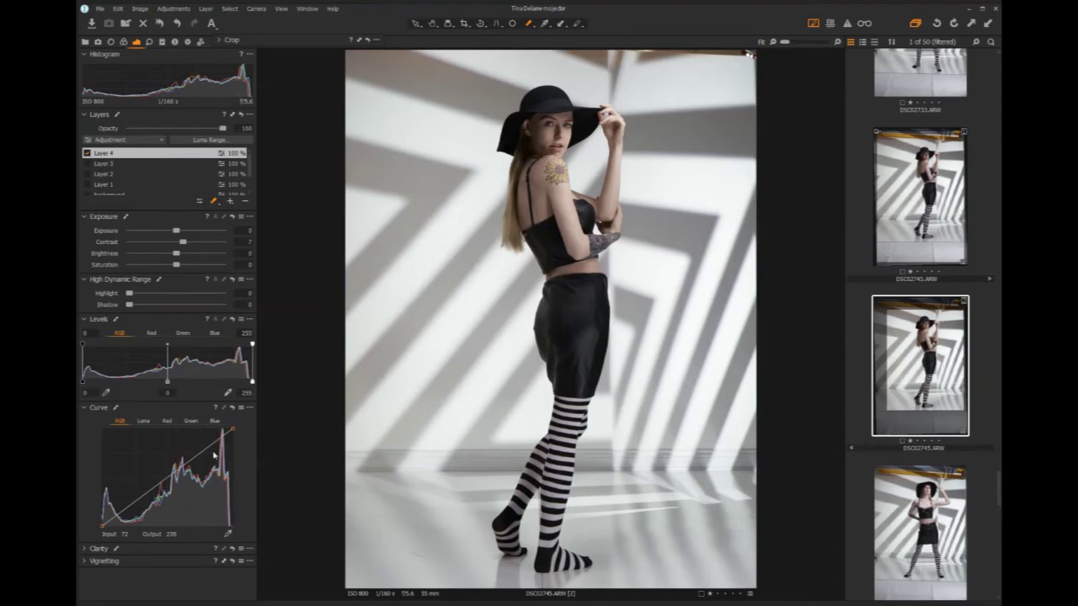
{"action": "left_click_drag", "start_coordinate": [181, 468], "coordinate": [182, 500]}
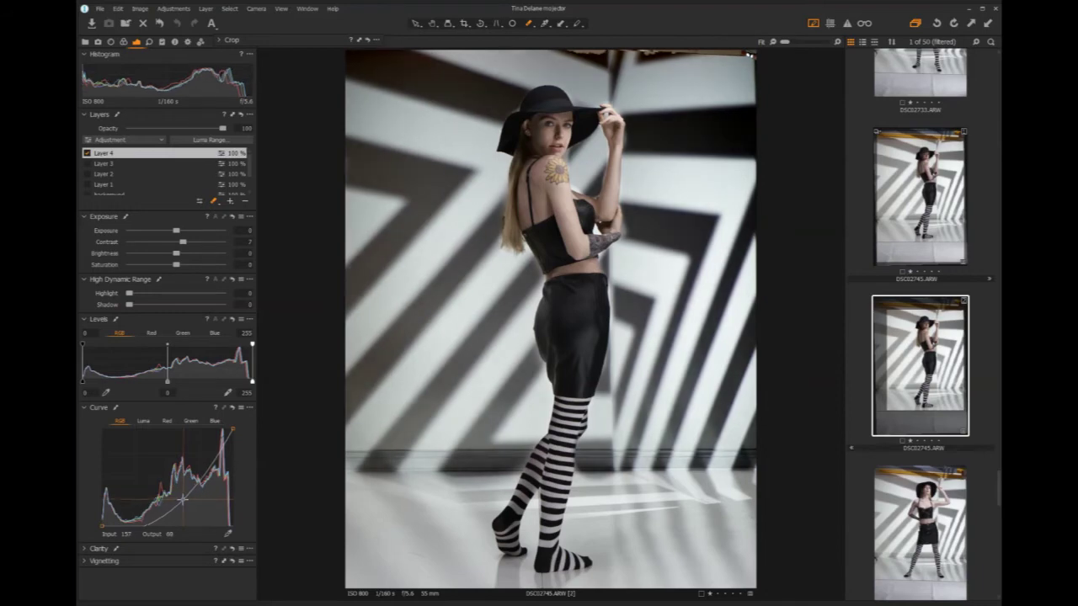
{"action": "left_click_drag", "start_coordinate": [183, 499], "coordinate": [183, 501]}
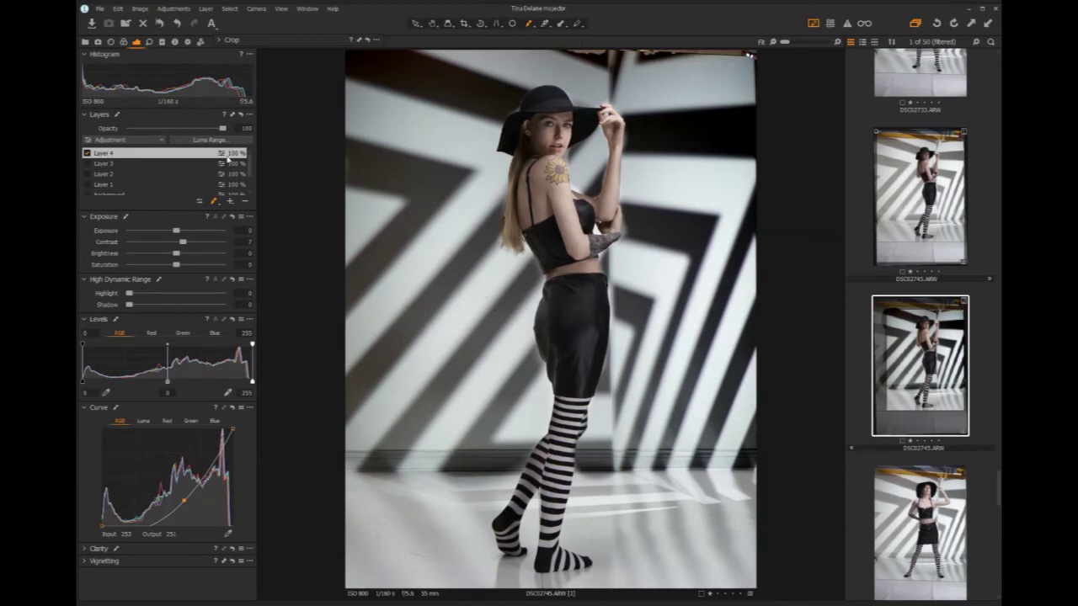
- Lower the brush hardness and extend the wall mask up to the back edge of the skirt
{"action": "left_click", "coordinate": [201, 202]}
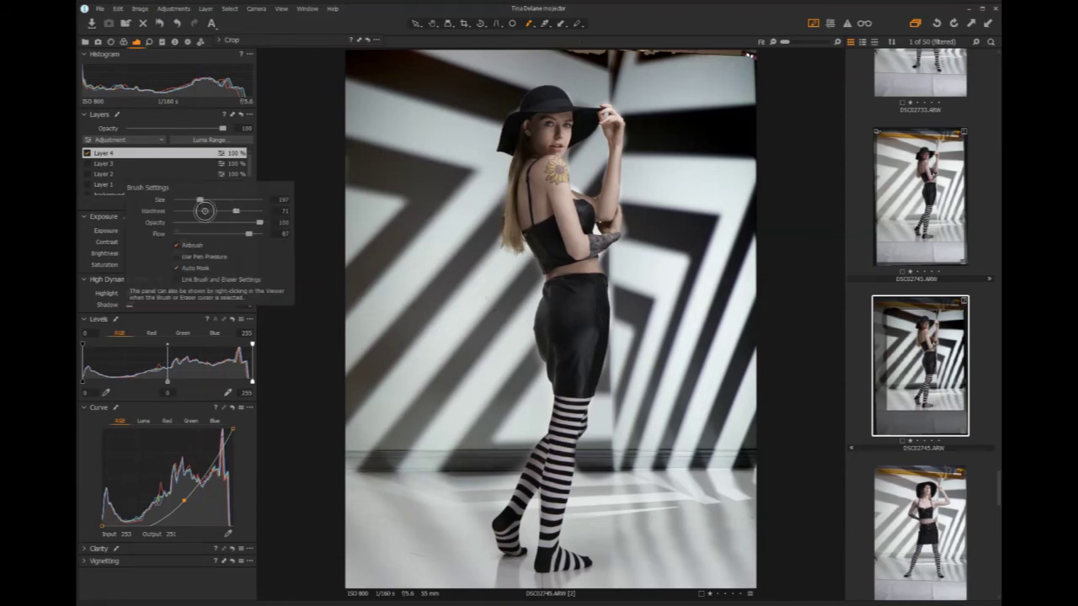
{"action": "left_click_drag", "start_coordinate": [236, 210], "coordinate": [219, 210]}
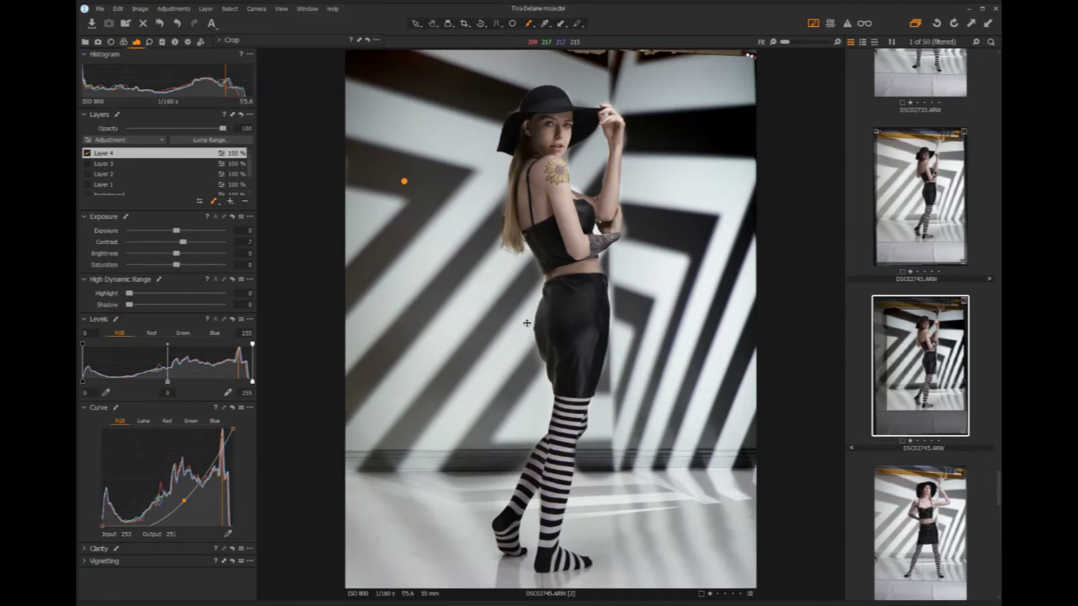
{"action": "scroll", "coordinate": [526, 322], "scroll_direction": "up", "scroll_amount": 2}
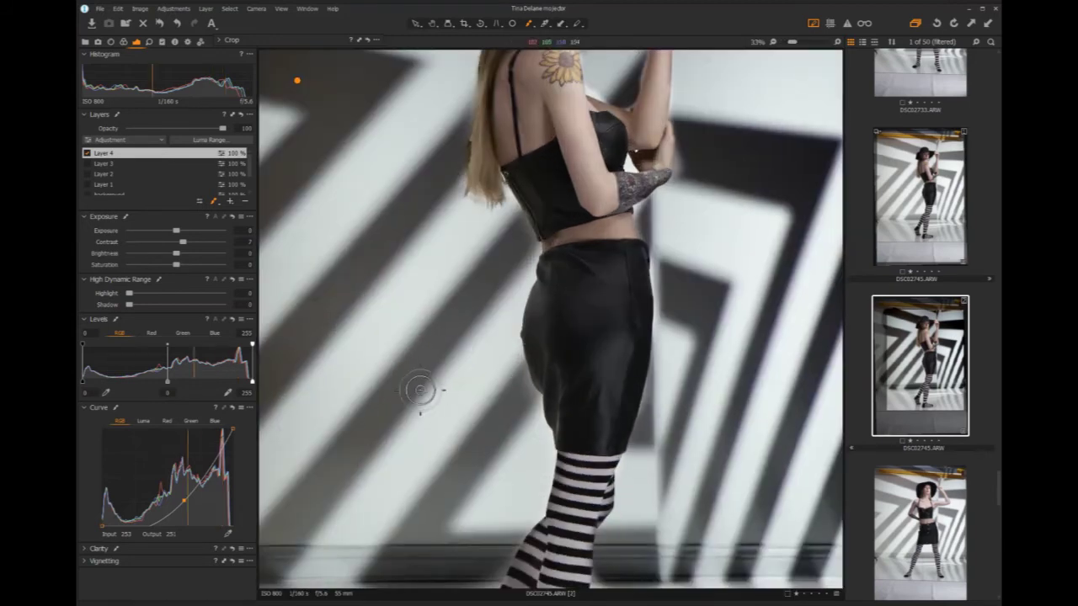
{"action": "left_click", "coordinate": [523, 392]}
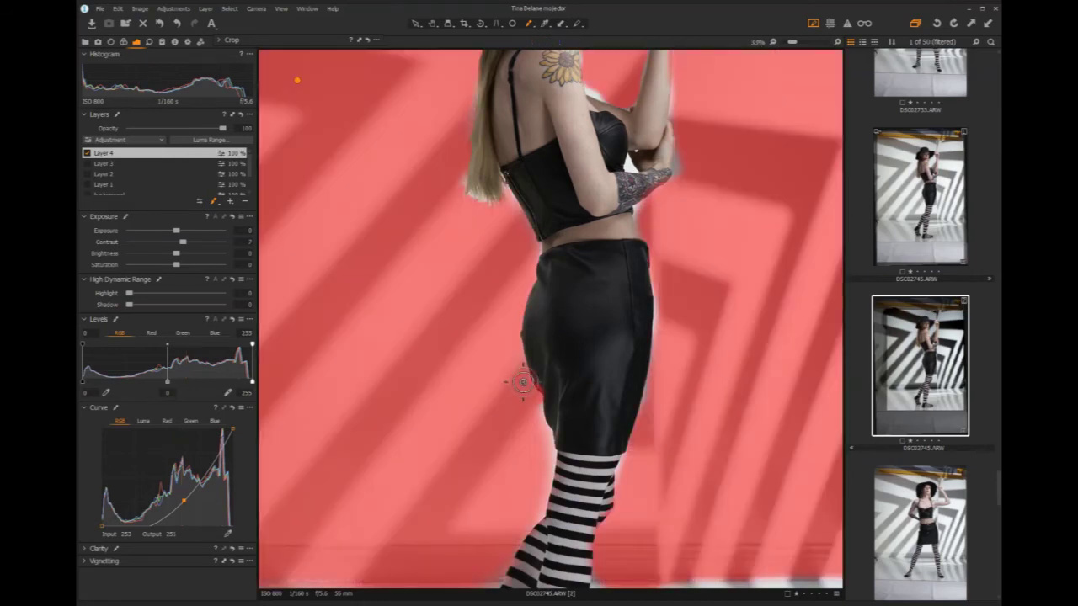
- Extend the wall mask along the front edge of the skirt, the waist and the tattooed forearm
{"action": "mouse_move", "coordinate": [682, 421]}
{"action": "left_mouse_down"}
{"action": "mouse_move", "coordinate": [635, 437]}
{"action": "mouse_move", "coordinate": [654, 368]}
{"action": "mouse_move", "coordinate": [647, 255]}
{"action": "left_mouse_up"}
{"action": "mouse_move", "coordinate": [741, 241]}
{"action": "left_mouse_down"}
{"action": "mouse_move", "coordinate": [751, 245]}
{"action": "mouse_move", "coordinate": [658, 271]}
{"action": "left_mouse_up"}
{"action": "mouse_move", "coordinate": [711, 299]}
{"action": "left_mouse_down"}
{"action": "mouse_move", "coordinate": [677, 288]}
{"action": "mouse_move", "coordinate": [652, 238]}
{"action": "mouse_move", "coordinate": [682, 159]}
{"action": "left_mouse_up"}
{"action": "mouse_move", "coordinate": [664, 206]}
{"action": "left_mouse_down"}
{"action": "mouse_move", "coordinate": [685, 139]}
{"action": "mouse_move", "coordinate": [646, 156]}
{"action": "mouse_move", "coordinate": [667, 147]}
{"action": "mouse_move", "coordinate": [663, 158]}
{"action": "left_mouse_up"}
{"action": "left_click_drag", "start_coordinate": [631, 240], "coordinate": [655, 185]}
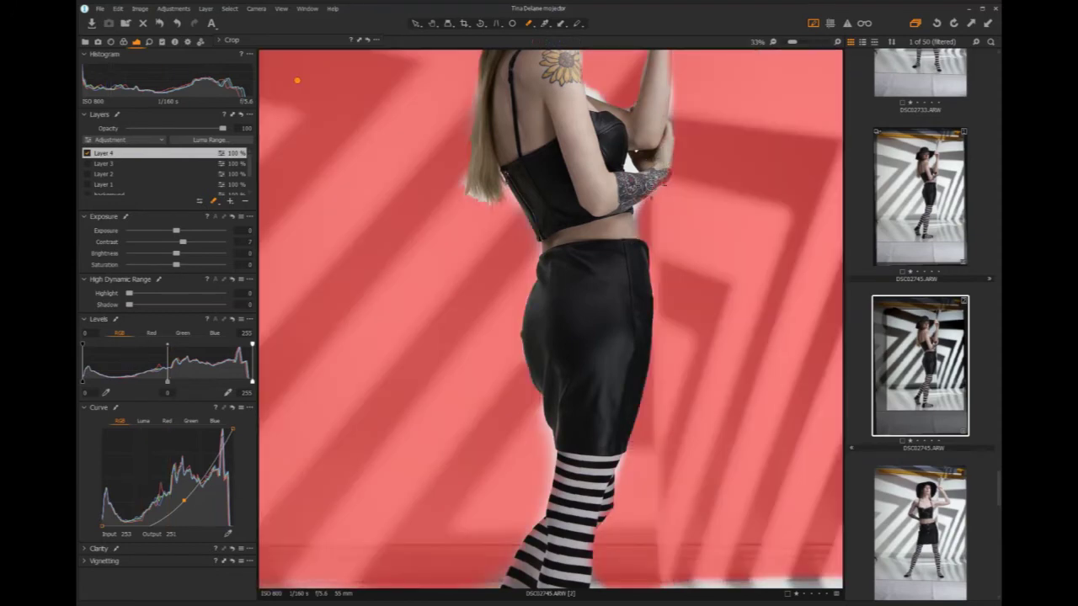
{"action": "left_click_drag", "start_coordinate": [620, 223], "coordinate": [663, 212]}
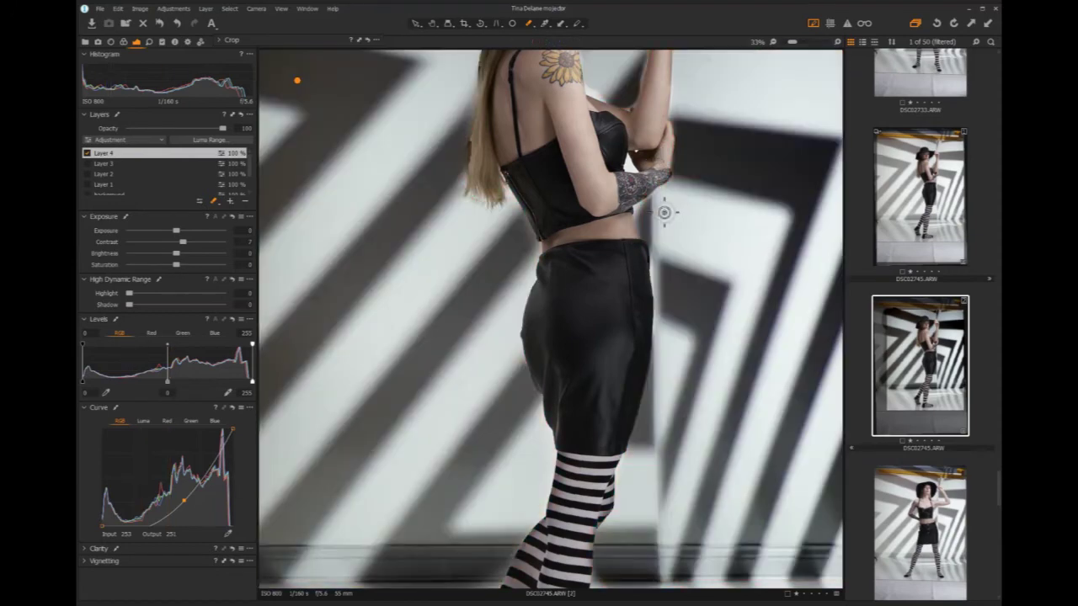
{"action": "scroll", "coordinate": [550, 320], "scroll_direction": "up", "scroll_amount": 5}
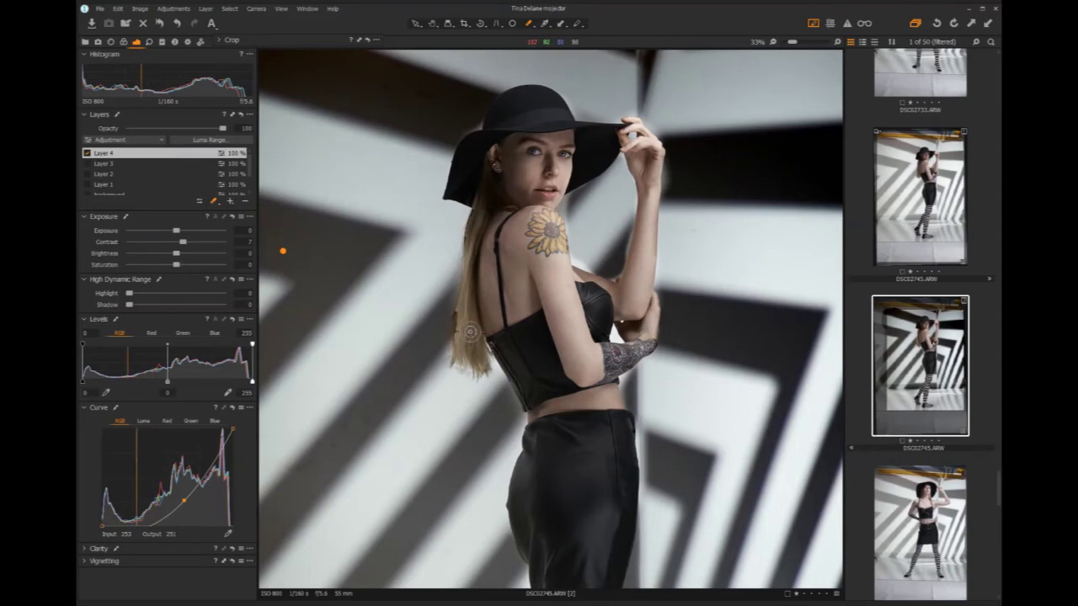
- Refine the wall mask around the hair ends, the gap beside the chest and the raised hand, checking coverage with the mask overlay
{"action": "key", "text": "m"}
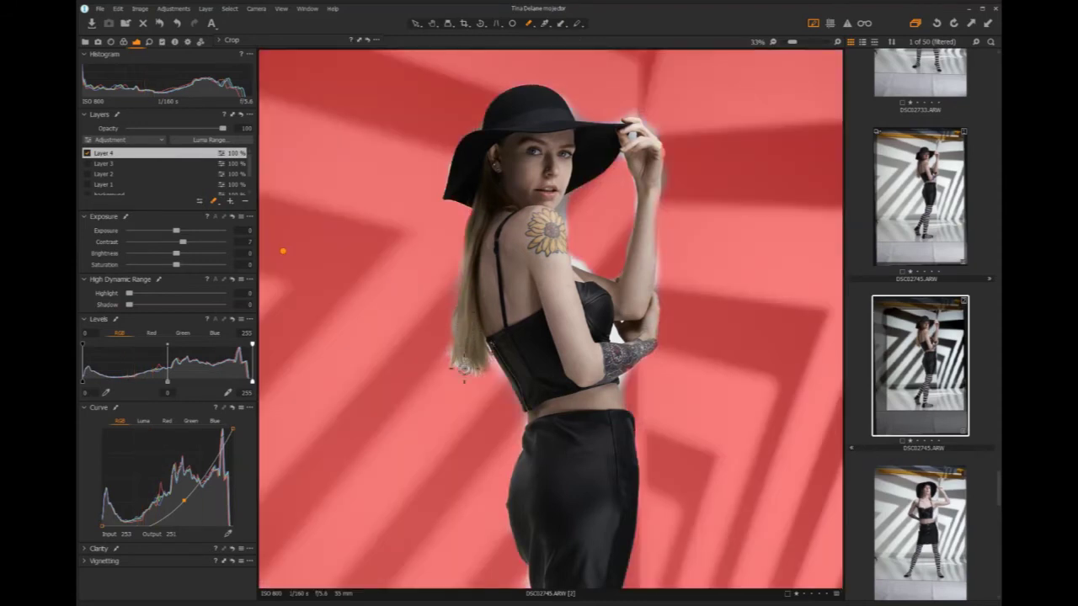
{"action": "key", "text": "m"}
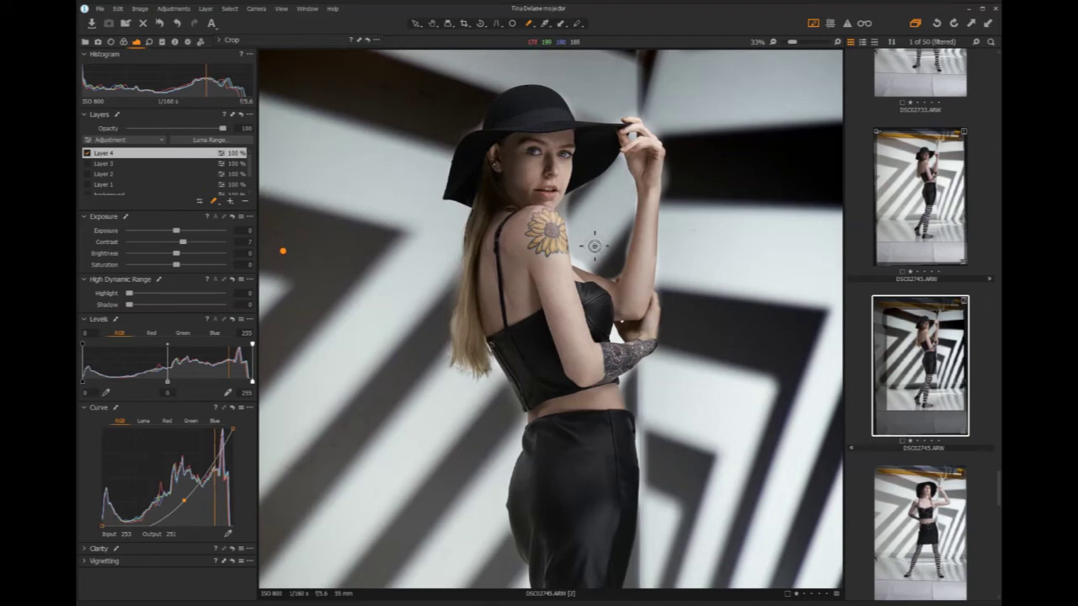
{"action": "left_click", "coordinate": [583, 256]}
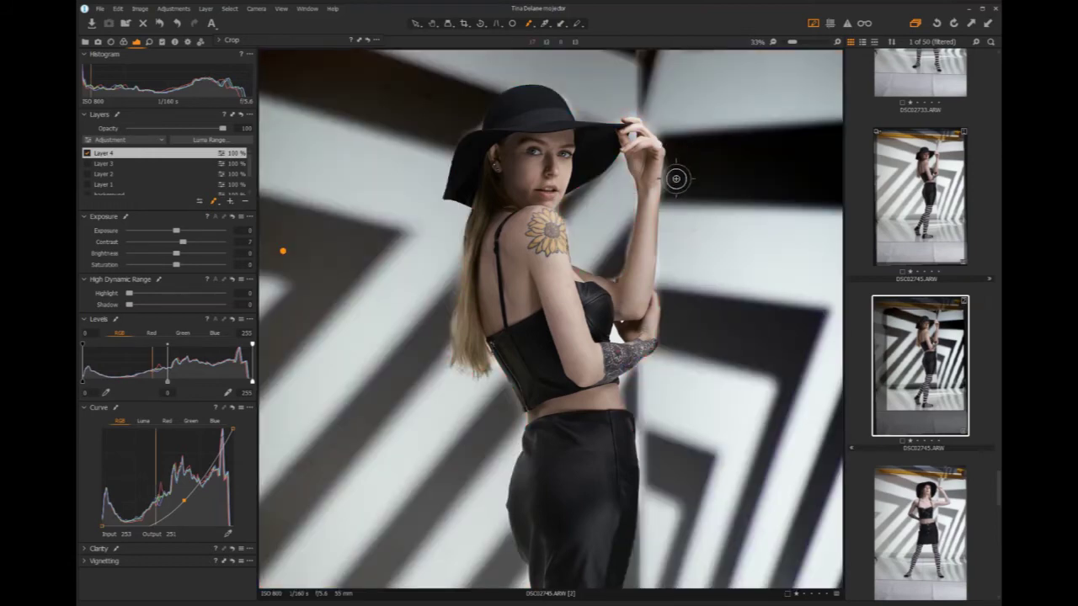
{"action": "left_click", "coordinate": [676, 175]}
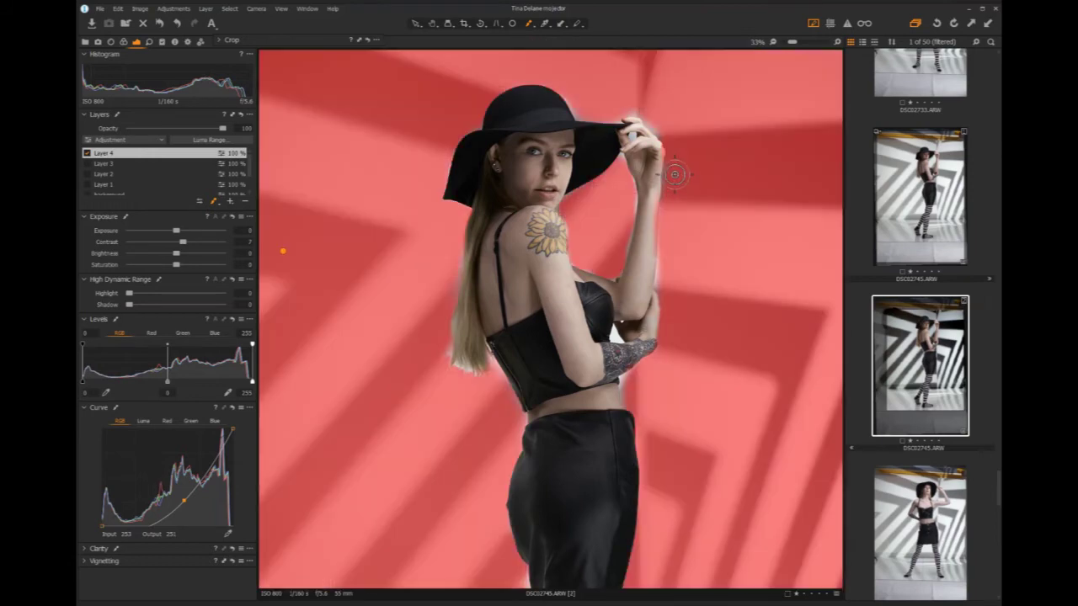
{"action": "left_click_drag", "start_coordinate": [661, 145], "coordinate": [657, 149]}
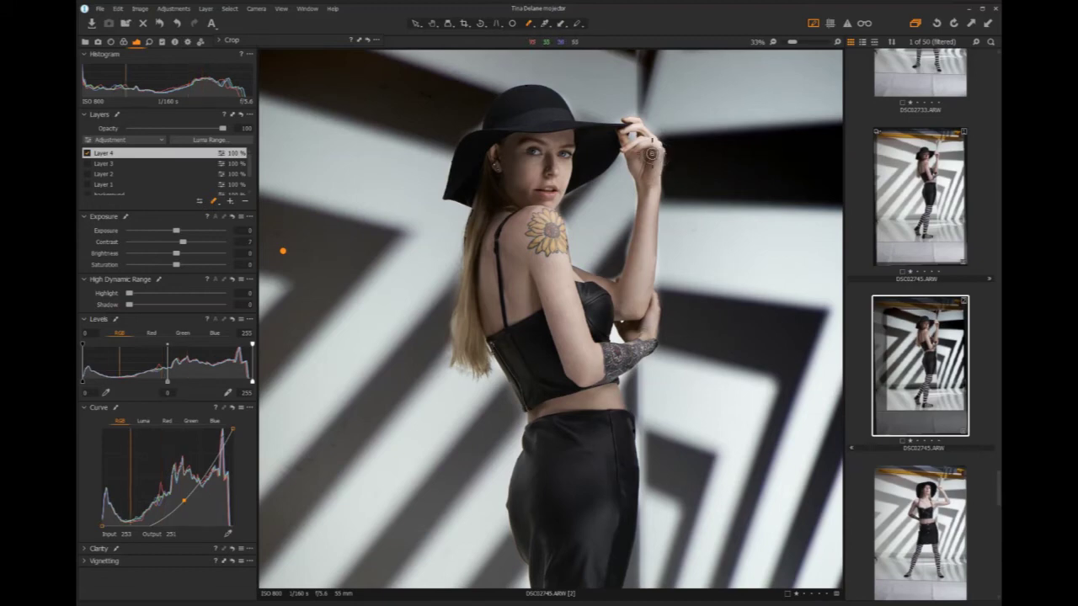
{"action": "left_click_drag", "start_coordinate": [656, 150], "coordinate": [657, 155]}
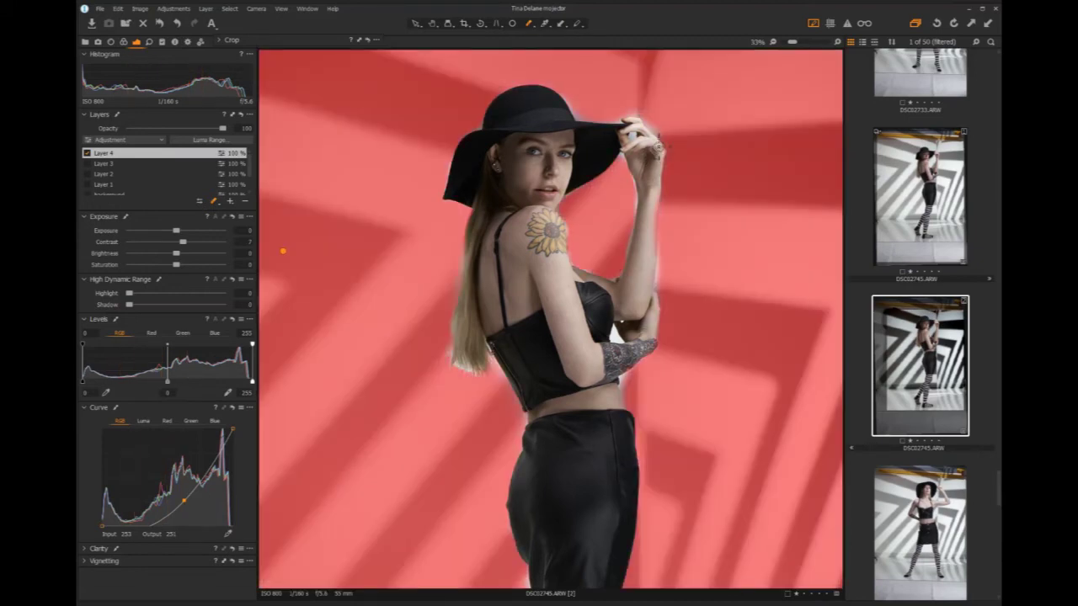
{"action": "left_click_drag", "start_coordinate": [646, 112], "coordinate": [646, 115]}
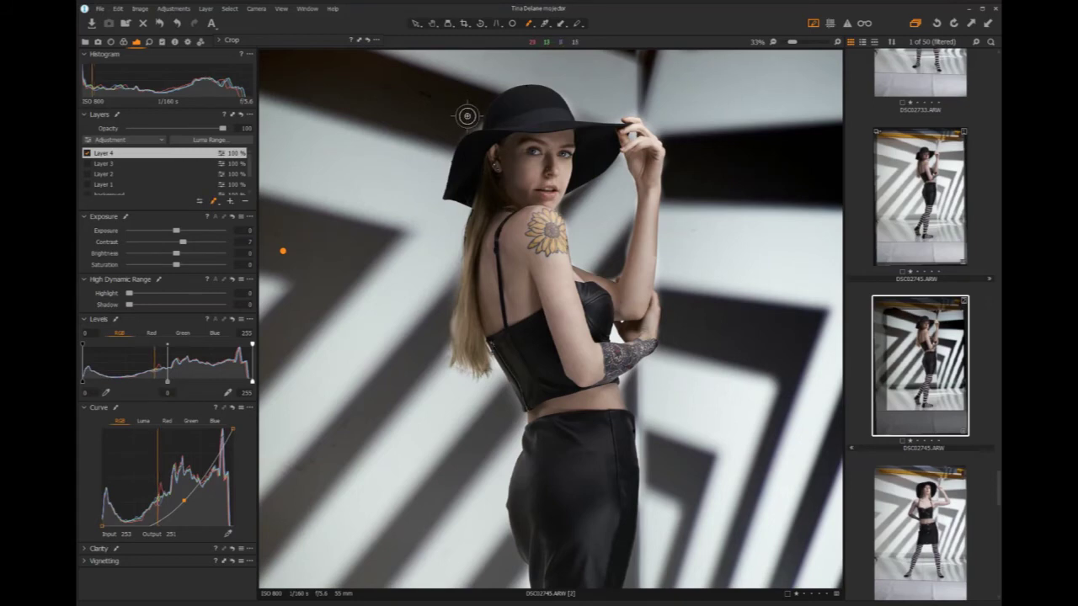
- Touch up the wall mask along the hat's crown and brim, comparing with the mask overlay on and off, and undo the last stroke
{"action": "key", "text": "m"}
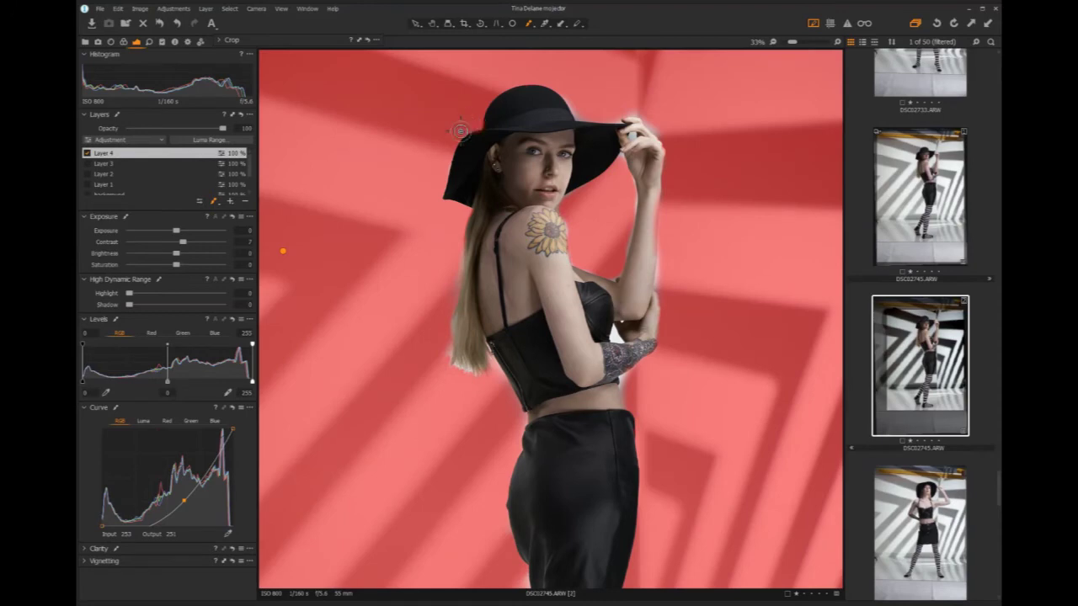
{"action": "key", "text": "m"}
{"action": "key", "text": "m"}
{"action": "key", "text": "m"}
{"action": "key", "text": "m"}
{"action": "key", "text": "m"}
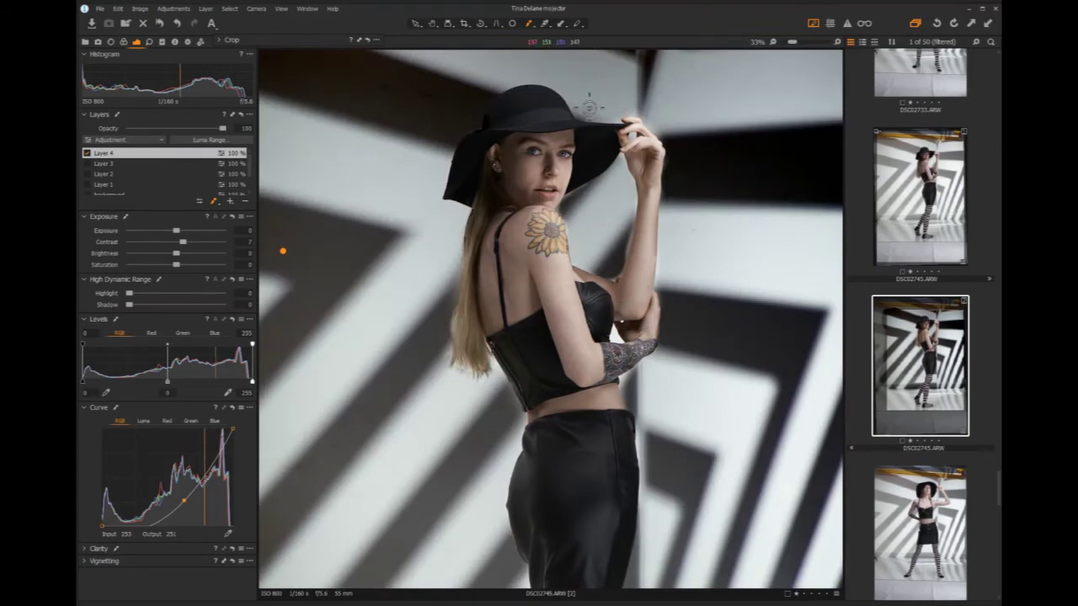
{"action": "key", "text": "m"}
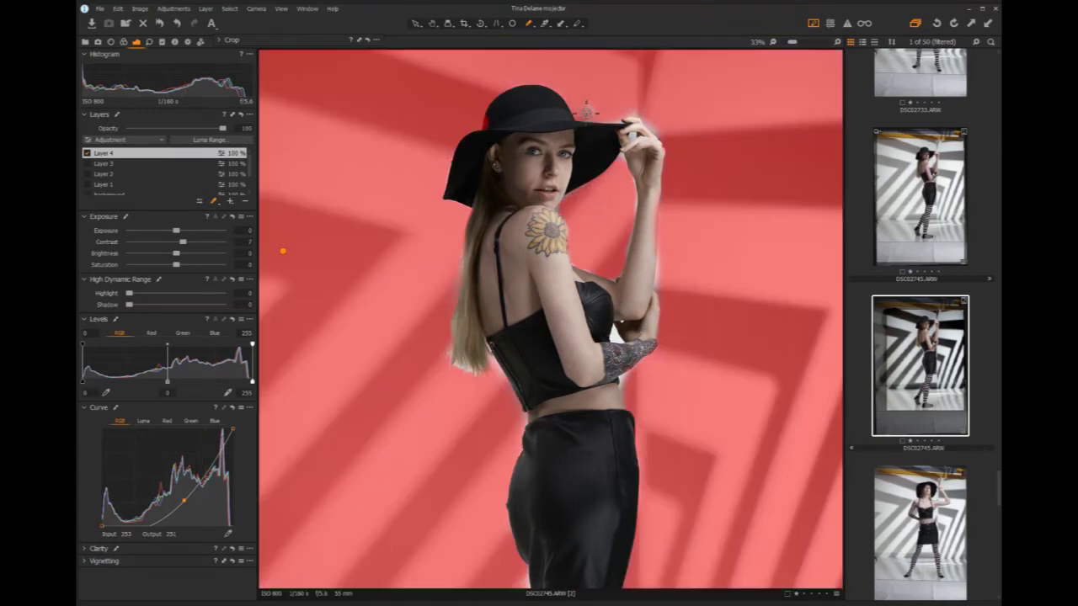
{"action": "key", "text": "m"}
{"action": "key", "text": "ctrl+z"}
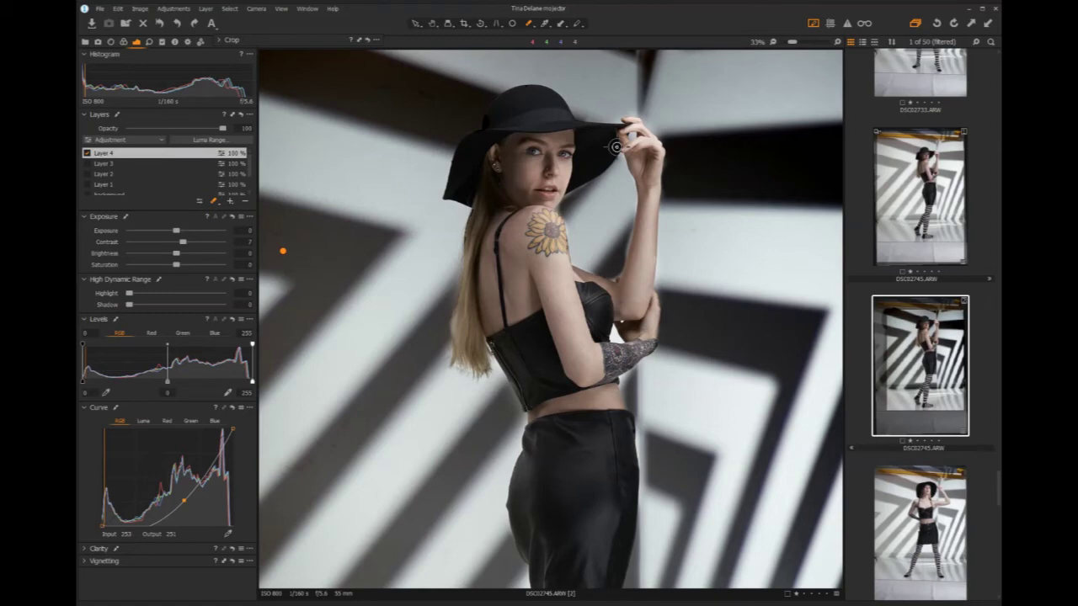
- Add a new adjustment layer, mask both striped stockings and raise the layer's contrast to about 32
{"action": "key", "text": "ctrl+0"}
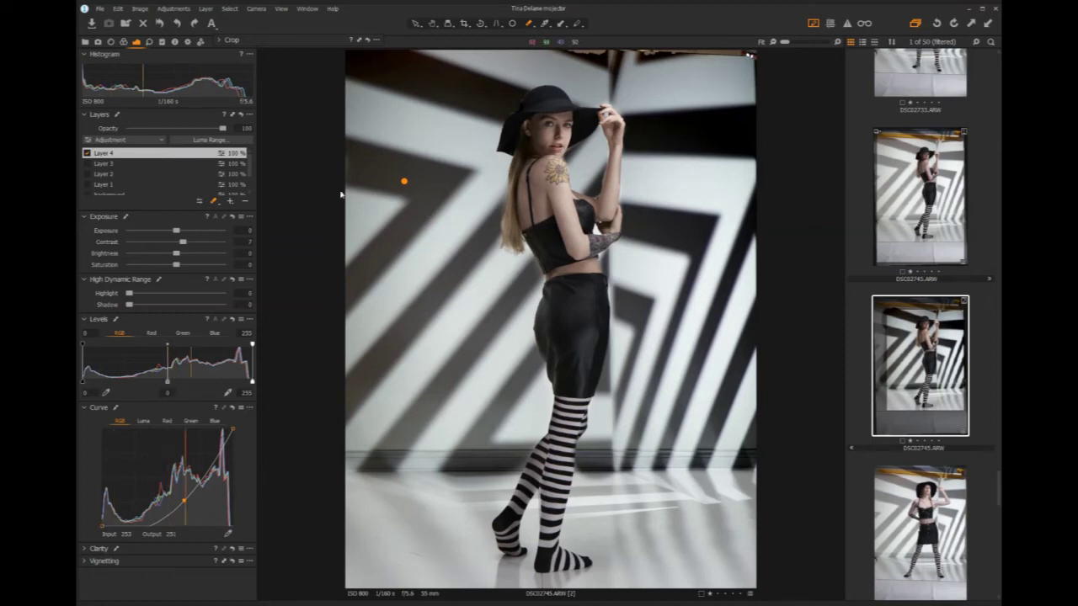
{"action": "left_click", "coordinate": [231, 203]}
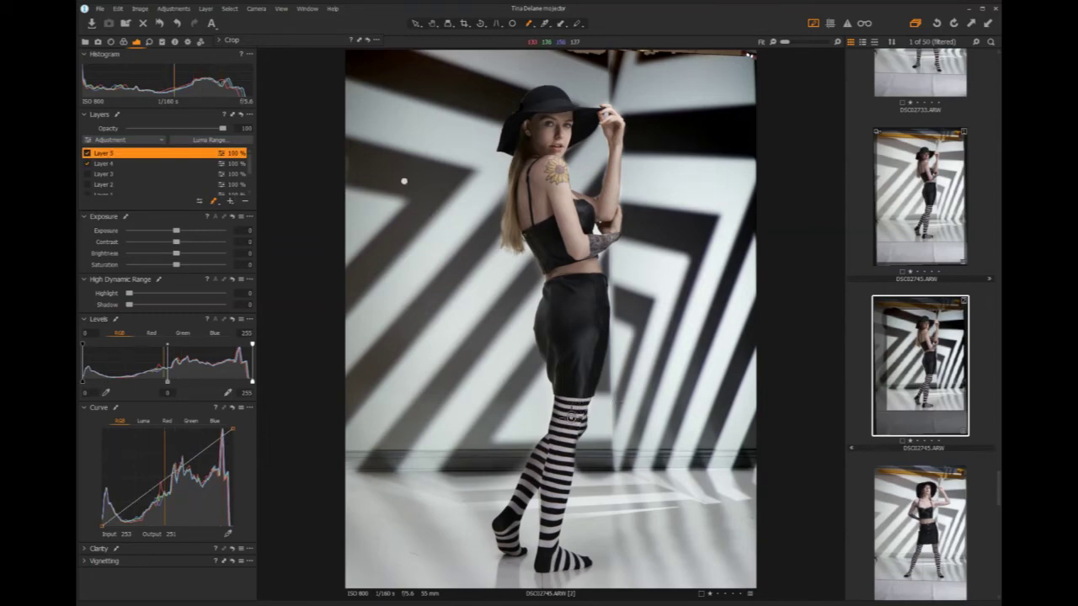
{"action": "mouse_move", "coordinate": [567, 416]}
{"action": "left_mouse_down"}
{"action": "mouse_move", "coordinate": [547, 539]}
{"action": "mouse_move", "coordinate": [561, 413]}
{"action": "mouse_move", "coordinate": [576, 412]}
{"action": "mouse_move", "coordinate": [579, 425]}
{"action": "mouse_move", "coordinate": [543, 462]}
{"action": "mouse_move", "coordinate": [545, 452]}
{"action": "mouse_move", "coordinate": [518, 507]}
{"action": "mouse_move", "coordinate": [565, 403]}
{"action": "mouse_move", "coordinate": [581, 398]}
{"action": "mouse_move", "coordinate": [556, 476]}
{"action": "mouse_move", "coordinate": [566, 466]}
{"action": "mouse_move", "coordinate": [546, 539]}
{"action": "mouse_move", "coordinate": [576, 562]}
{"action": "left_mouse_up"}
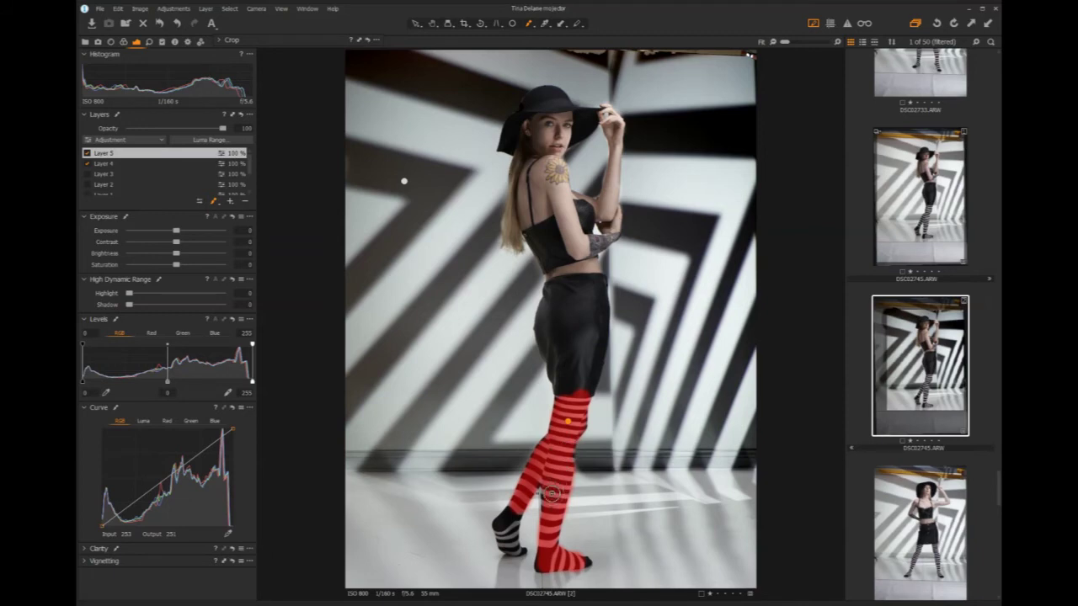
{"action": "left_click", "coordinate": [549, 484]}
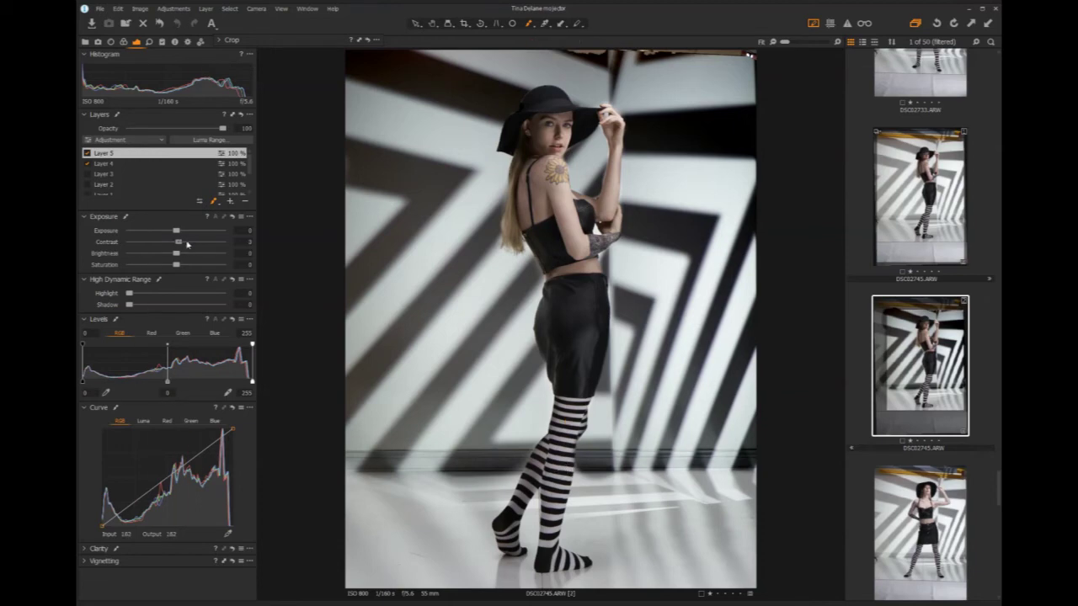
{"action": "left_click_drag", "start_coordinate": [190, 243], "coordinate": [200, 245]}
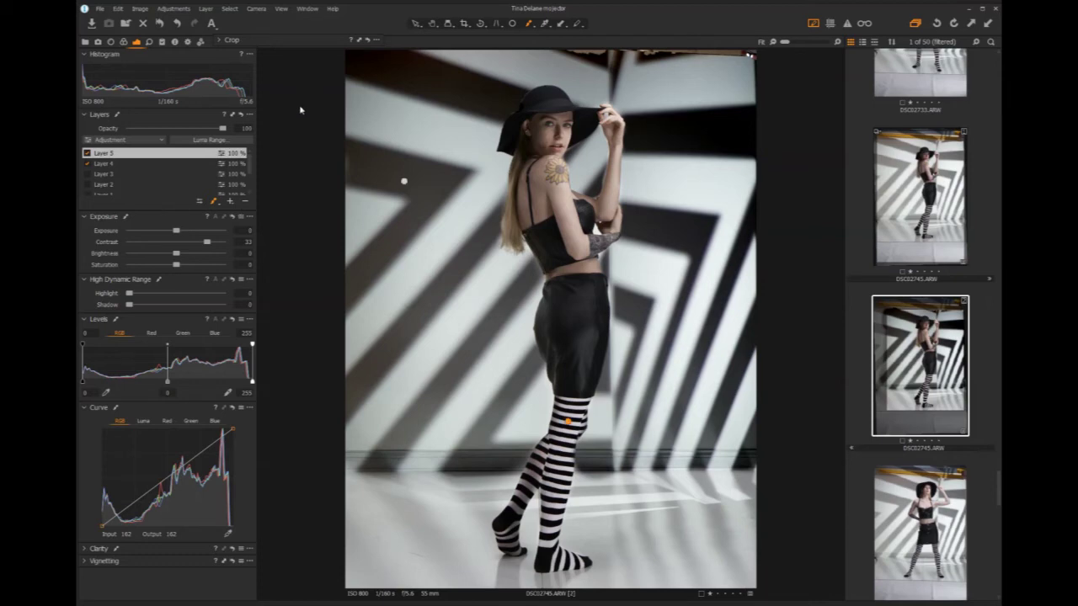
- Add another adjustment layer and lower the mask brush hardness to 19, keeping Airbrush and Auto Mask enabled
{"action": "left_click", "coordinate": [230, 202]}
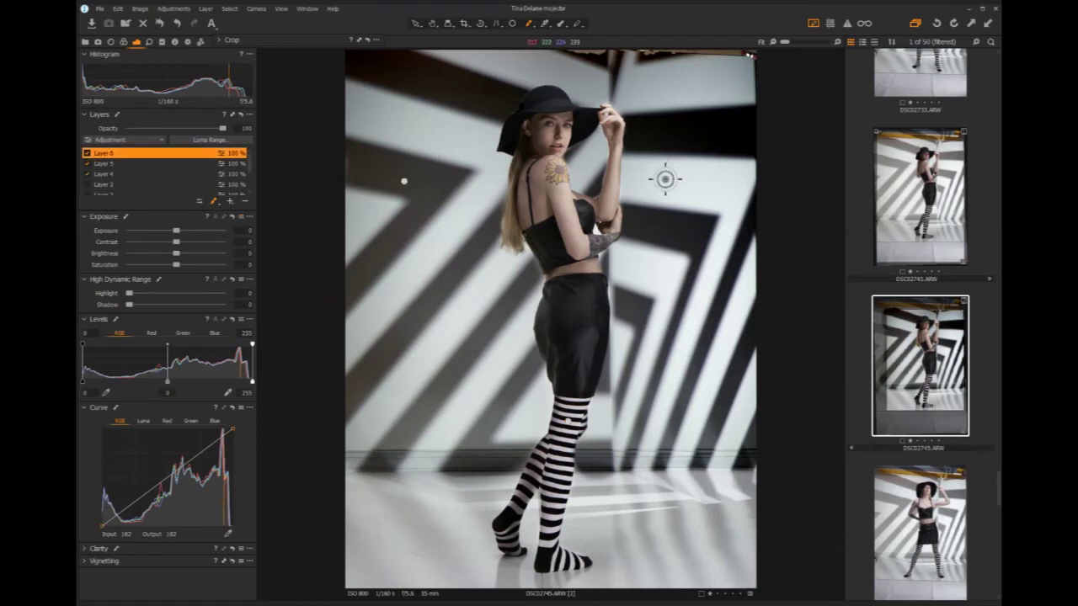
{"action": "left_click", "coordinate": [213, 201]}
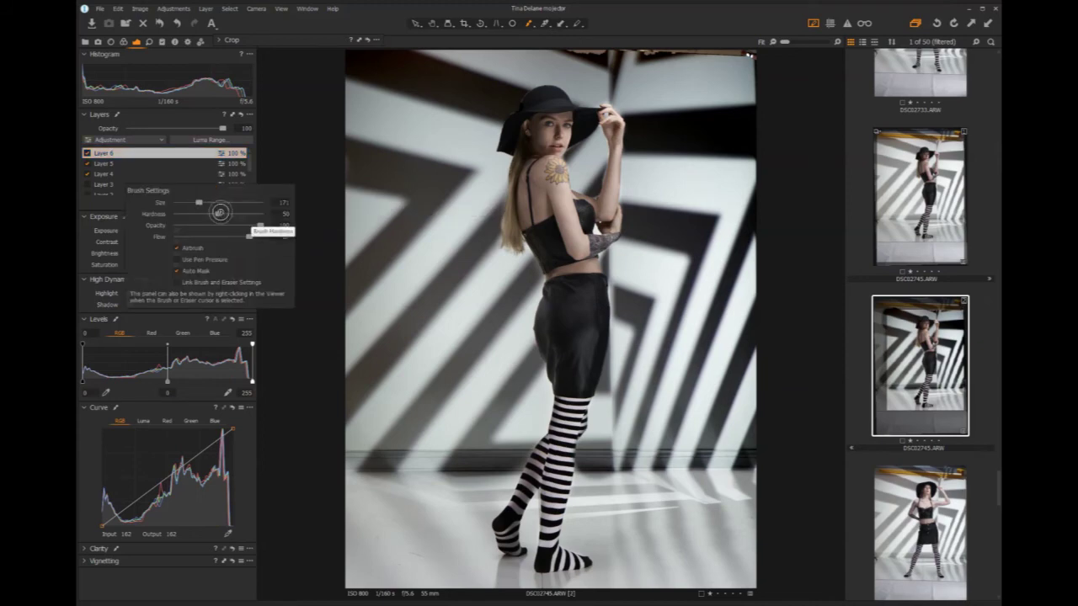
{"action": "left_click_drag", "start_coordinate": [218, 213], "coordinate": [195, 214]}
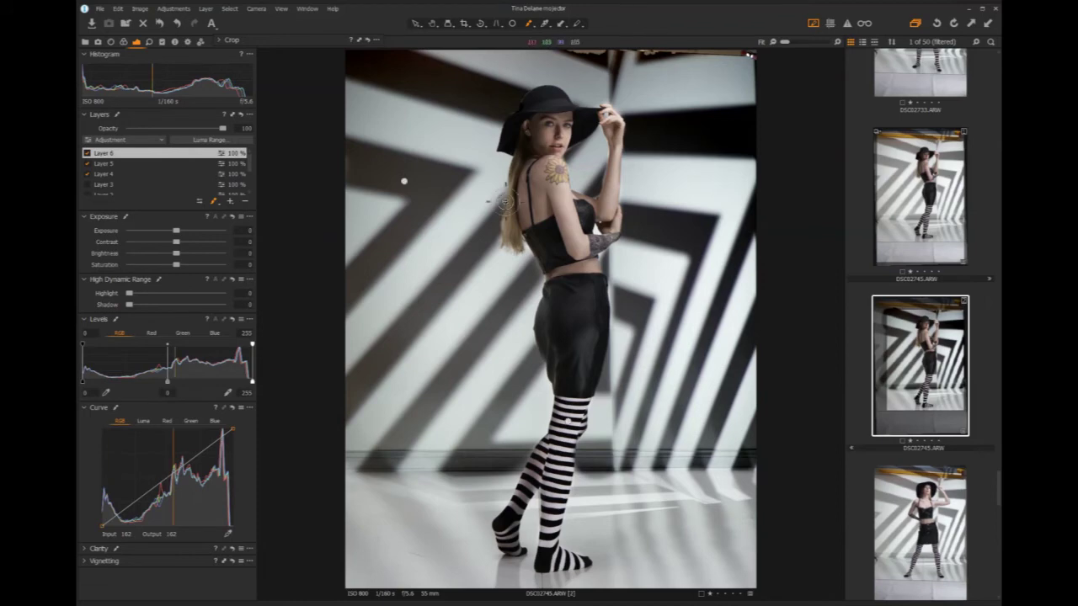
{"action": "key", "text": "ctrl+plus"}
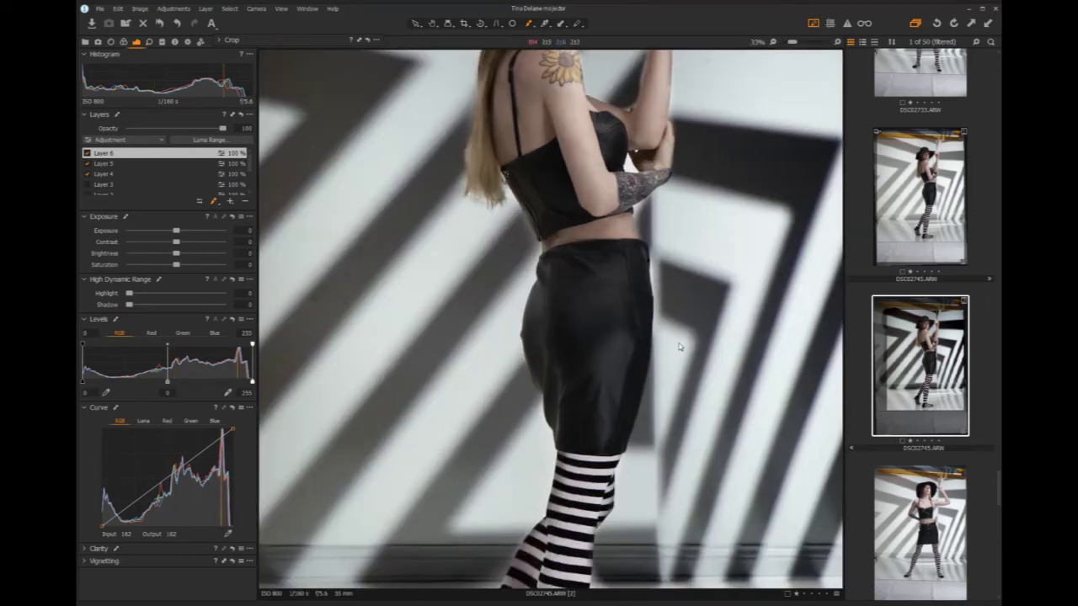
{"action": "right_click", "coordinate": [592, 259]}
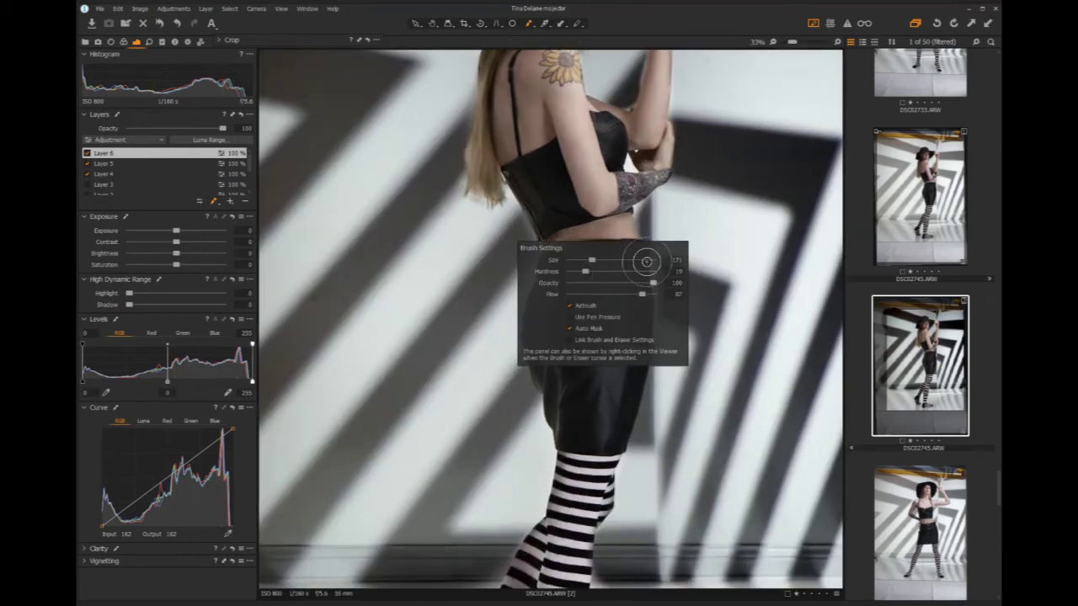
{"action": "right_click", "coordinate": [616, 234]}
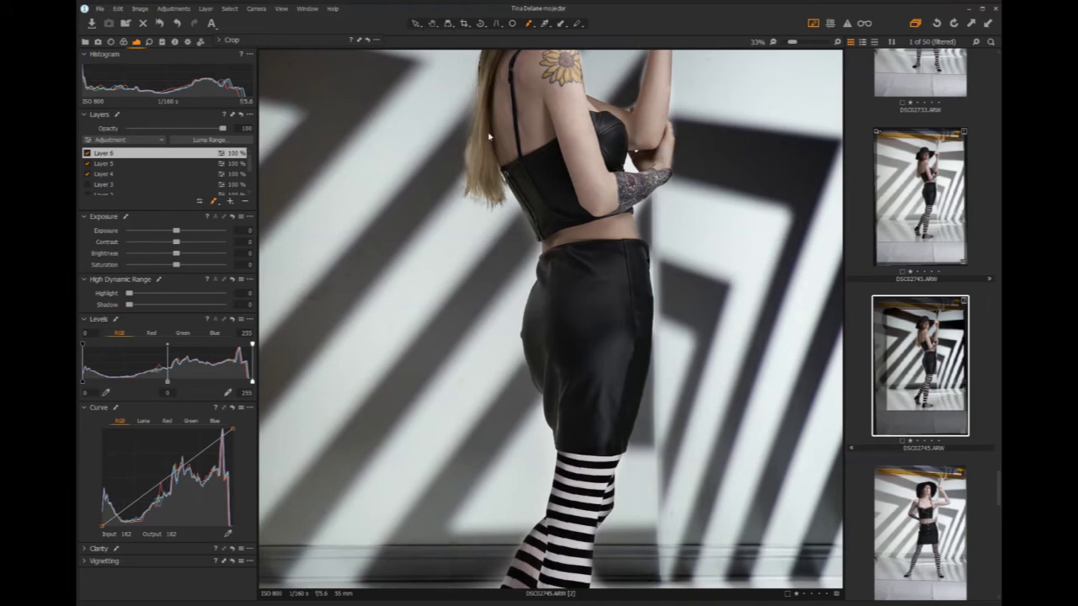
{"action": "right_click", "coordinate": [415, 99]}
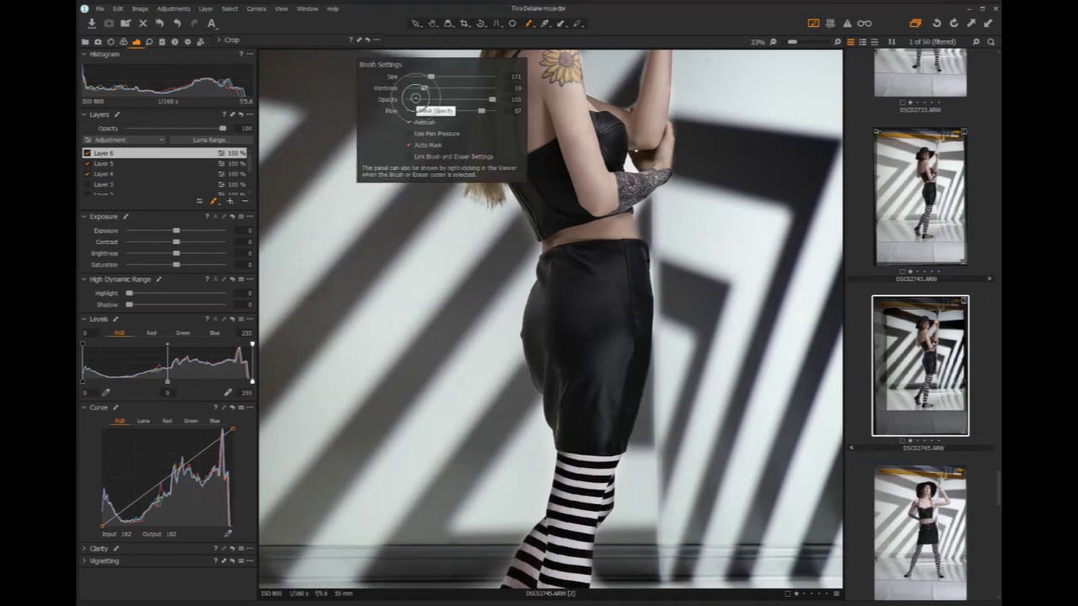
- Brush a mask over the model's face and raised arm on the new layer, checking it with the mask overlay
{"action": "scroll", "coordinate": [579, 105], "scroll_direction": "up", "scroll_amount": 3}
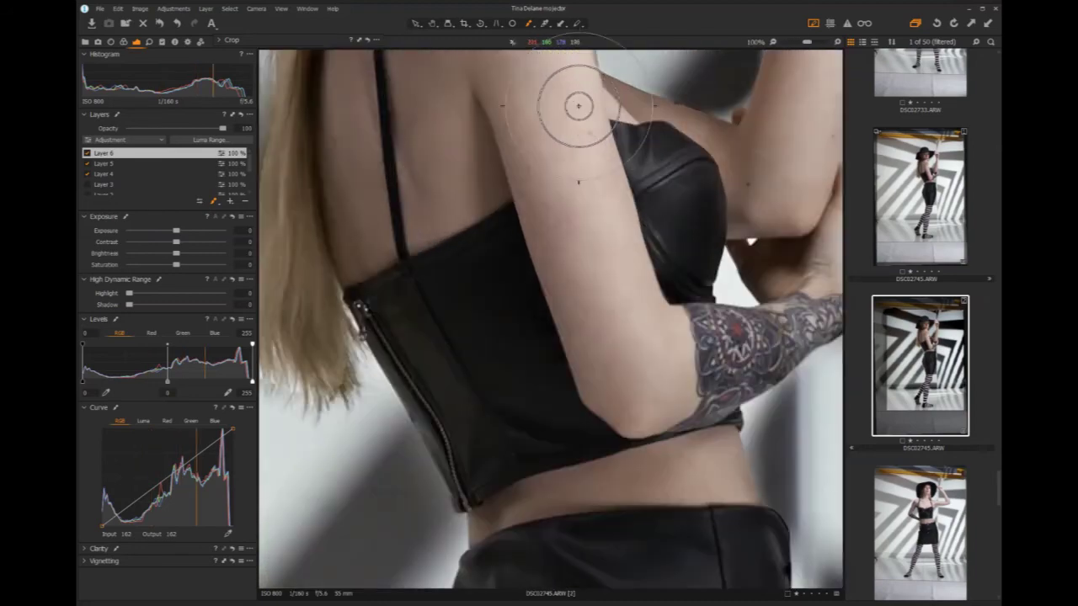
{"action": "scroll", "coordinate": [579, 105], "scroll_direction": "down", "scroll_amount": 3}
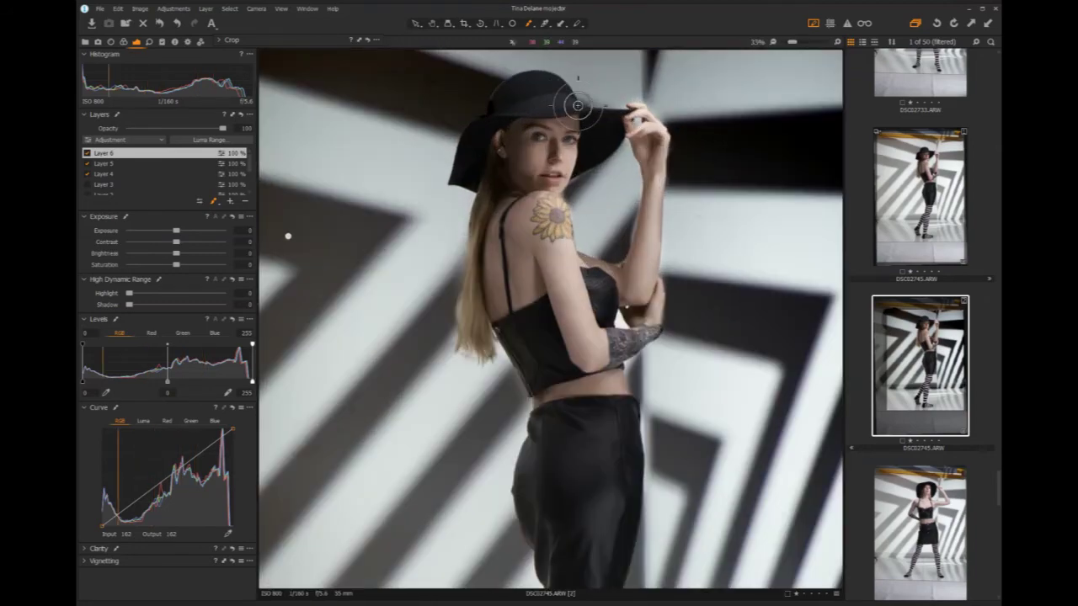
{"action": "scroll", "coordinate": [578, 105], "scroll_direction": "up", "scroll_amount": 1}
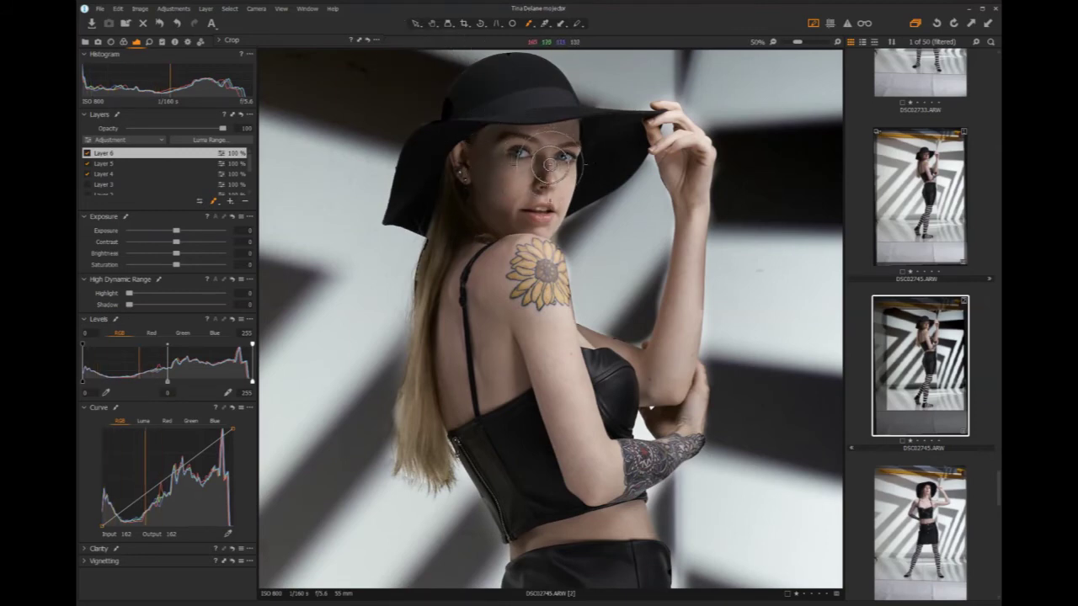
{"action": "mouse_move", "coordinate": [515, 148]}
{"action": "left_mouse_down"}
{"action": "mouse_move", "coordinate": [564, 159]}
{"action": "mouse_move", "coordinate": [557, 197]}
{"action": "mouse_move", "coordinate": [518, 170]}
{"action": "mouse_move", "coordinate": [532, 172]}
{"action": "mouse_move", "coordinate": [543, 219]}
{"action": "mouse_move", "coordinate": [537, 156]}
{"action": "mouse_move", "coordinate": [523, 155]}
{"action": "mouse_move", "coordinate": [533, 190]}
{"action": "left_mouse_up"}
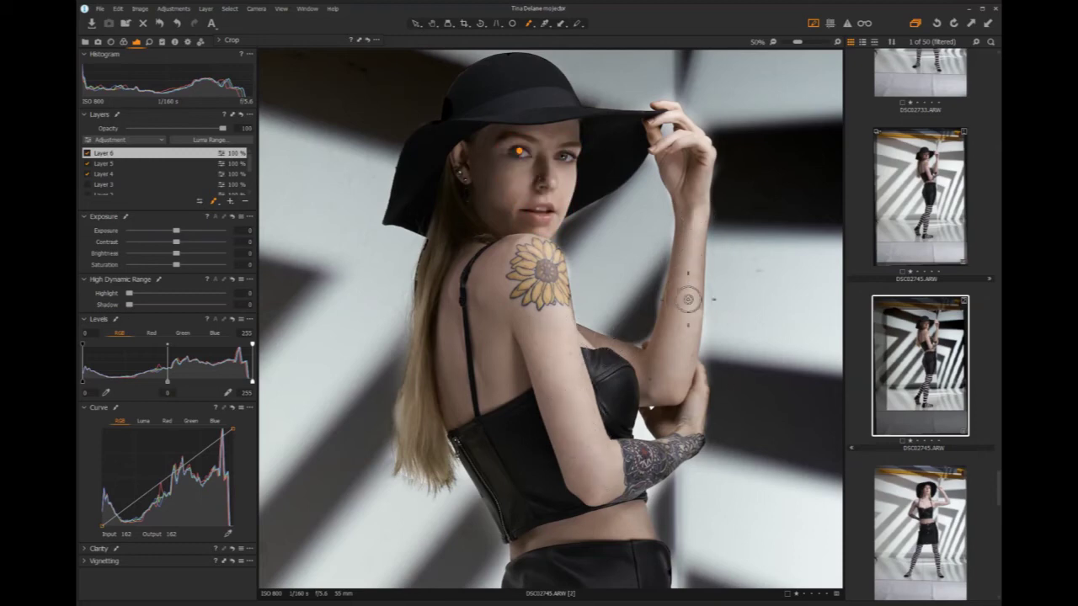
{"action": "left_click", "coordinate": [659, 293]}
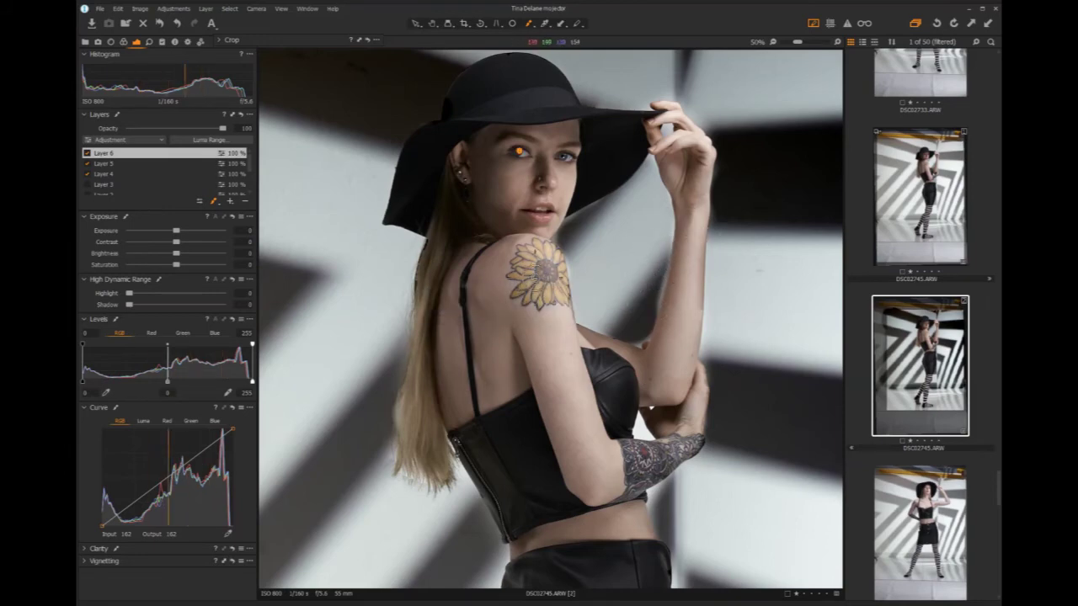
{"action": "key", "text": "m"}
{"action": "key", "text": "m"}
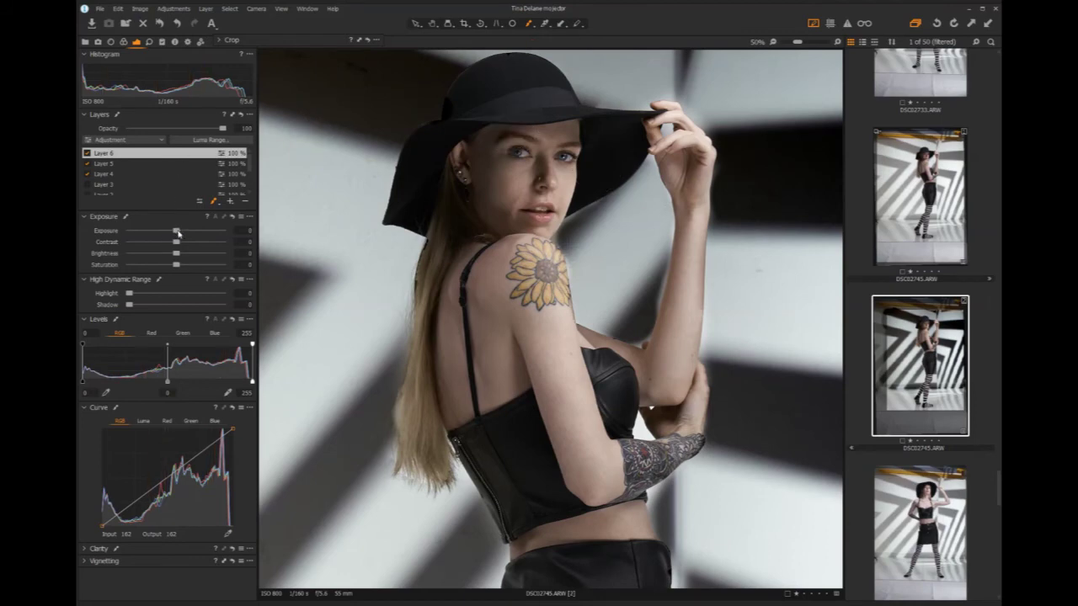
- Set the skin layer's exposure to 0.16 and compare the image with the layer off and on
{"action": "left_click_drag", "start_coordinate": [177, 232], "coordinate": [182, 232]}
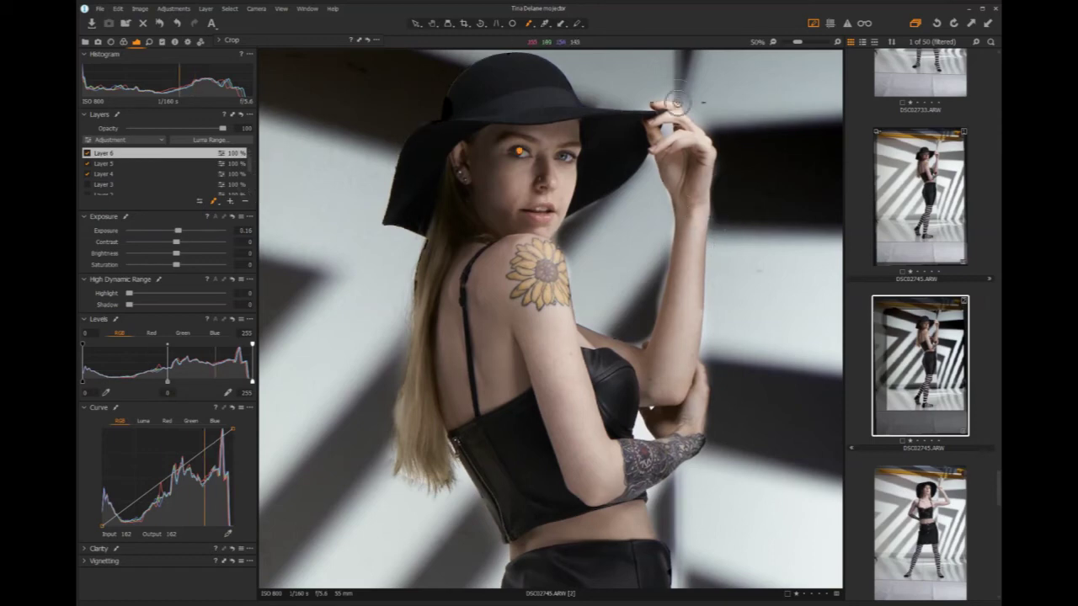
{"action": "left_click", "coordinate": [86, 154]}
{"action": "left_click", "coordinate": [86, 154]}
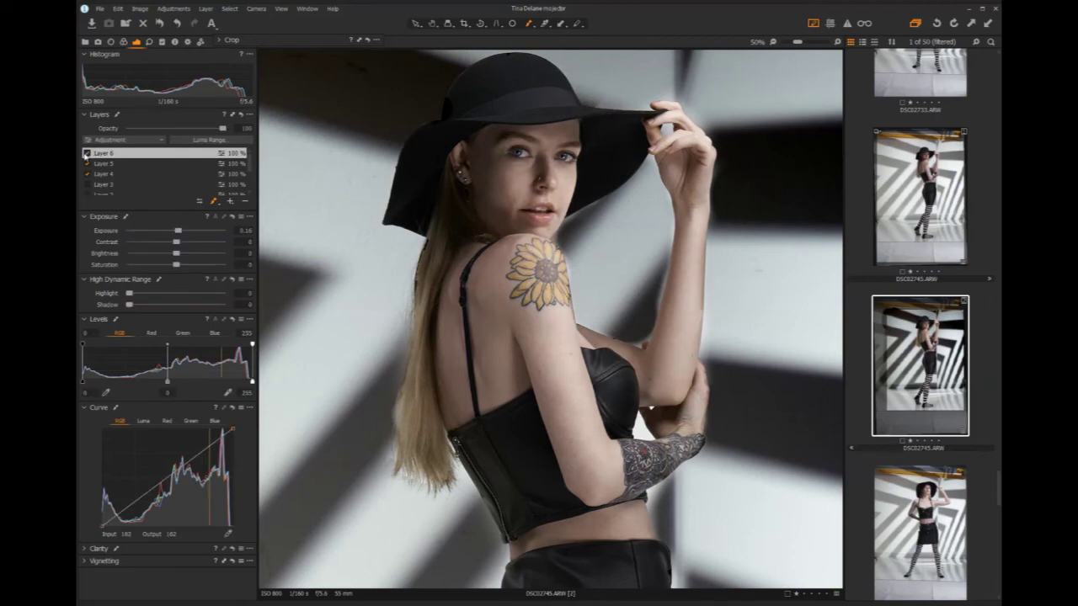
{"action": "left_click", "coordinate": [86, 154]}
{"action": "left_click", "coordinate": [86, 154]}
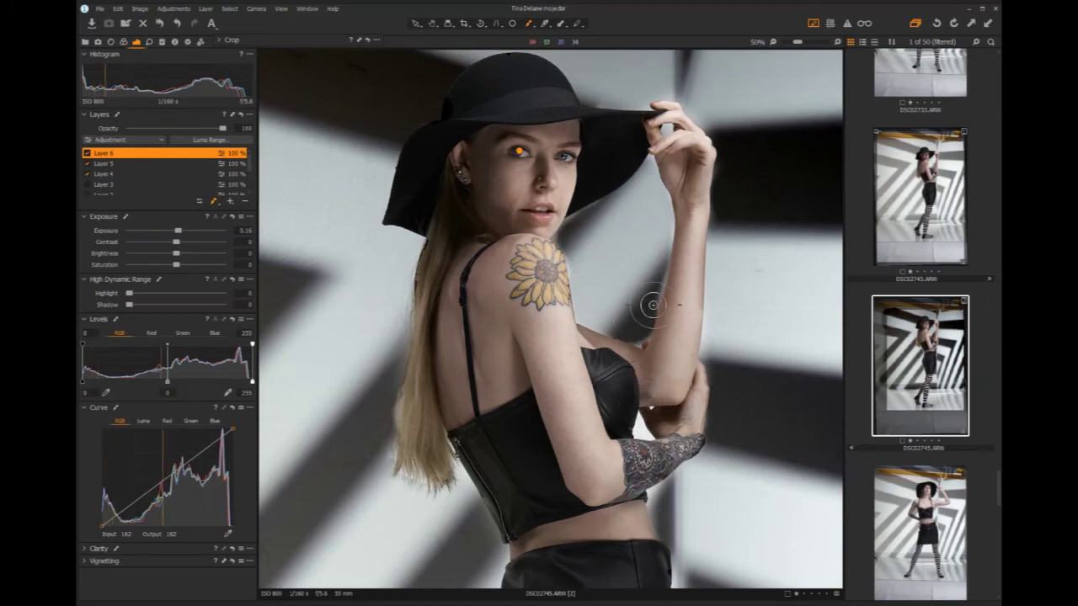
- Select the wall's layer and touch up its mask beside the hair and raised arm, checking it with the mask overlay
{"action": "left_click", "coordinate": [118, 175]}
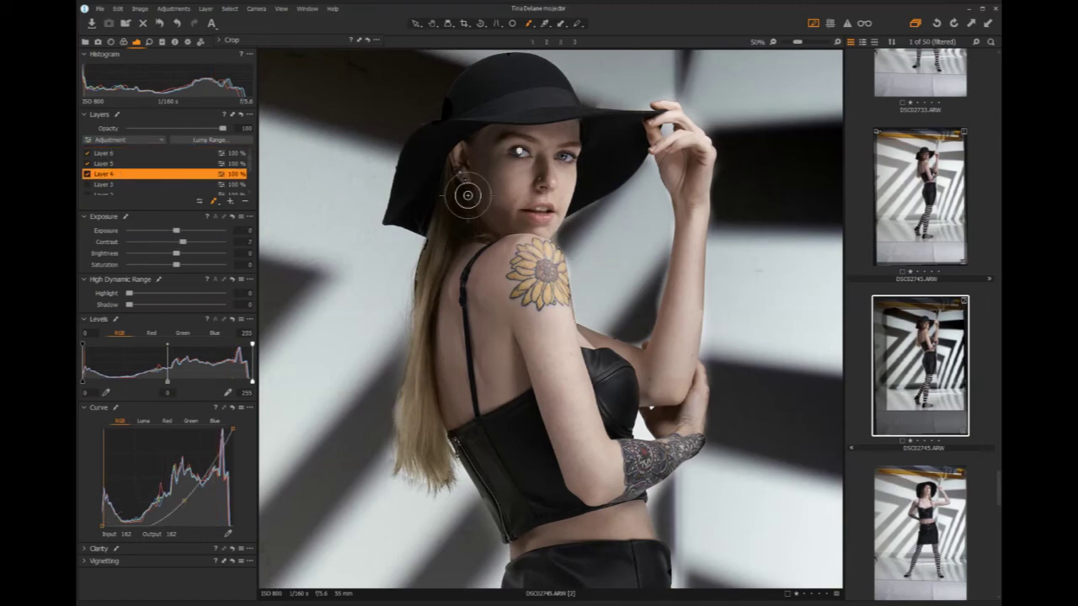
{"action": "left_click", "coordinate": [423, 285]}
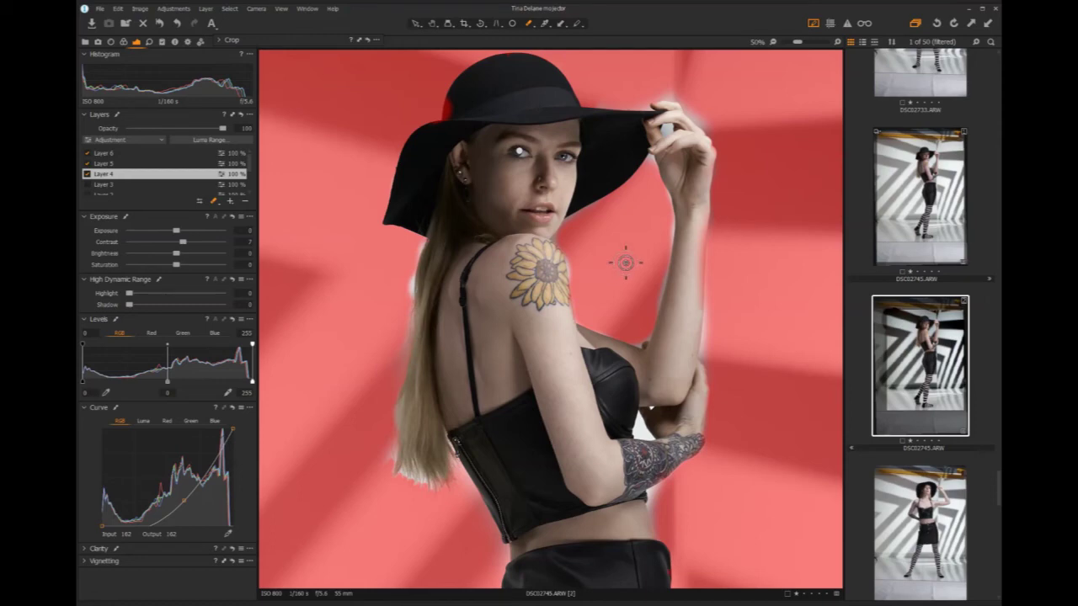
{"action": "left_click", "coordinate": [653, 230]}
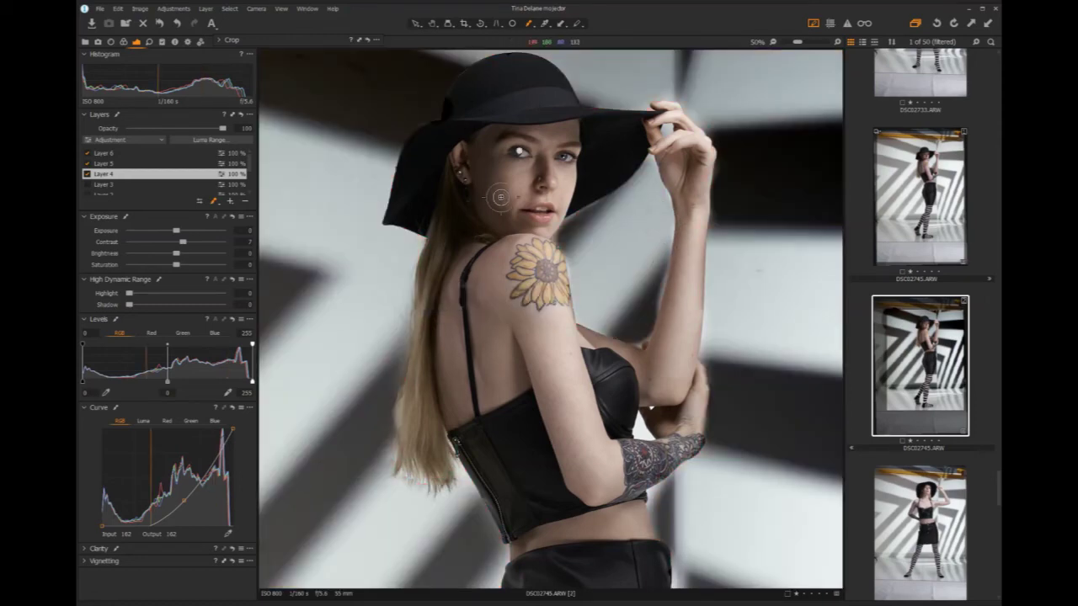
- Review the brush settings and examine the wall layer's mask around the raised arm with the mask overlay on and off
{"action": "left_click", "coordinate": [200, 204]}
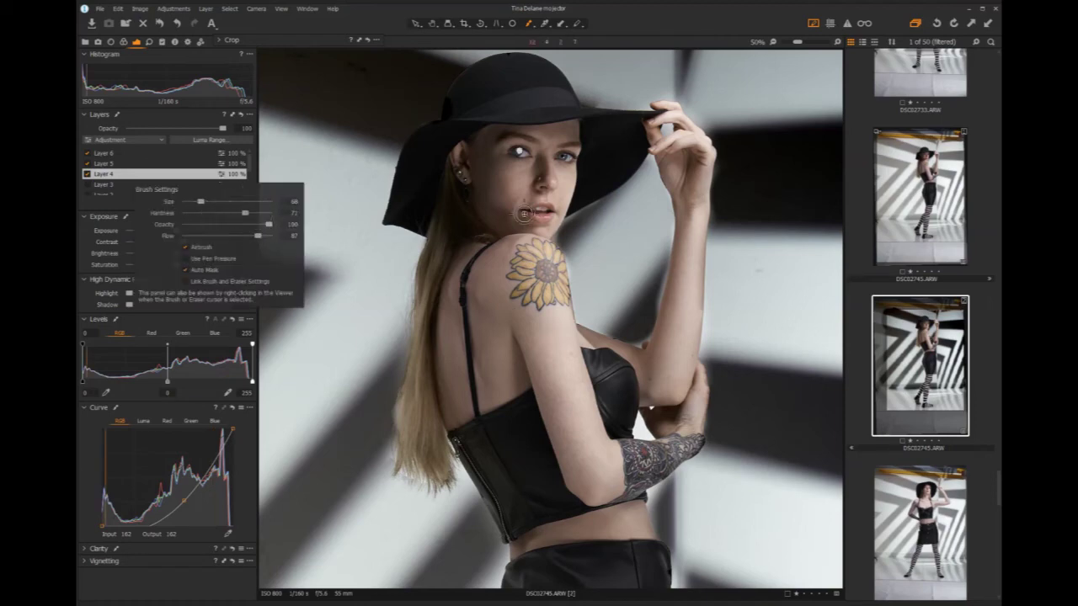
{"action": "key", "text": "m"}
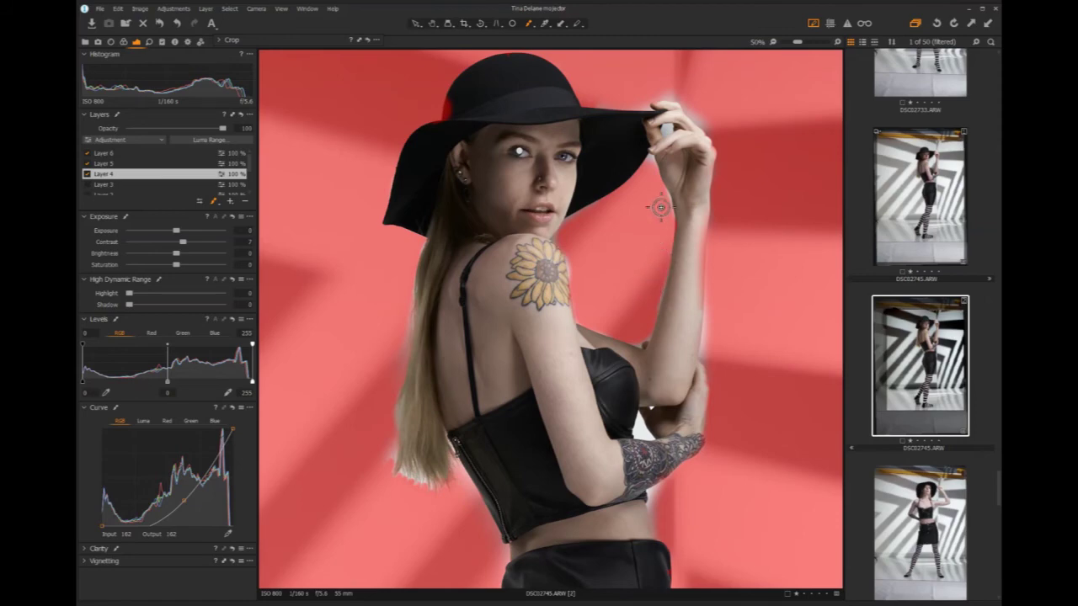
{"action": "key", "text": "m"}
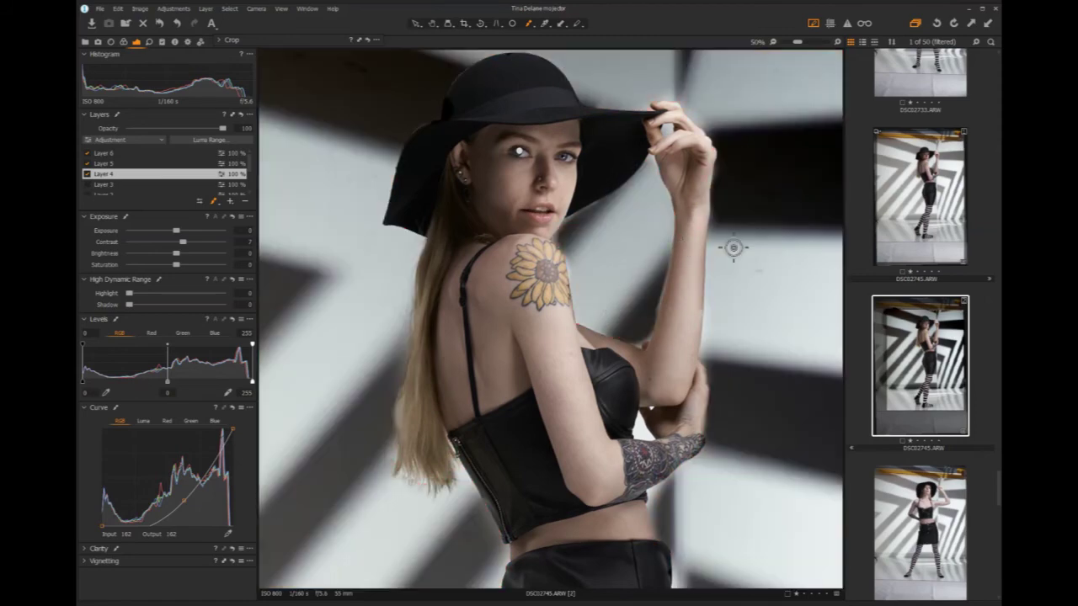
{"action": "key", "text": "m"}
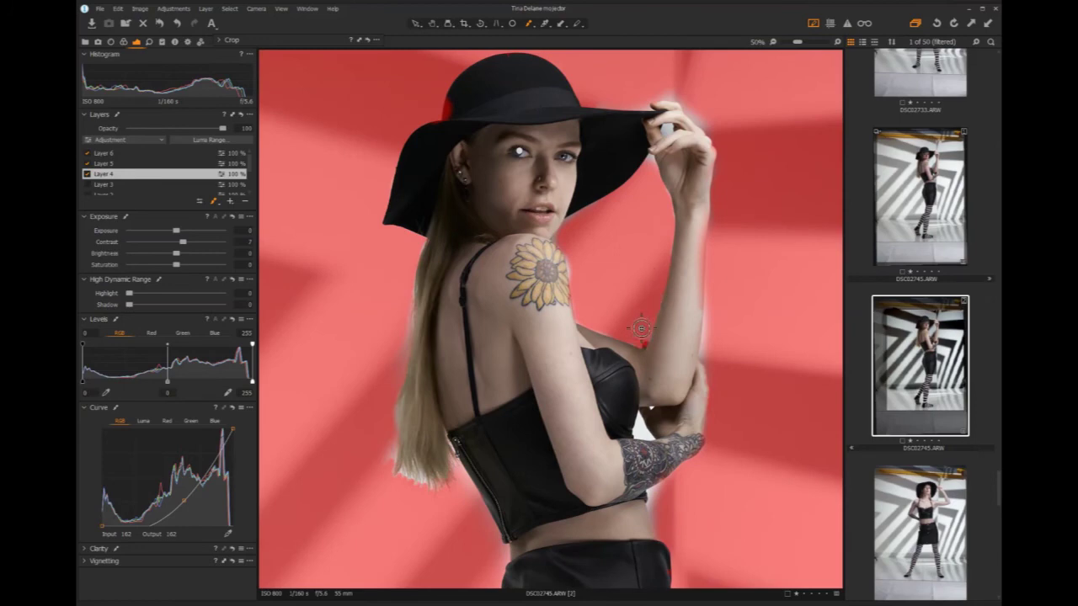
{"action": "key", "text": "m"}
{"action": "key", "text": "m"}
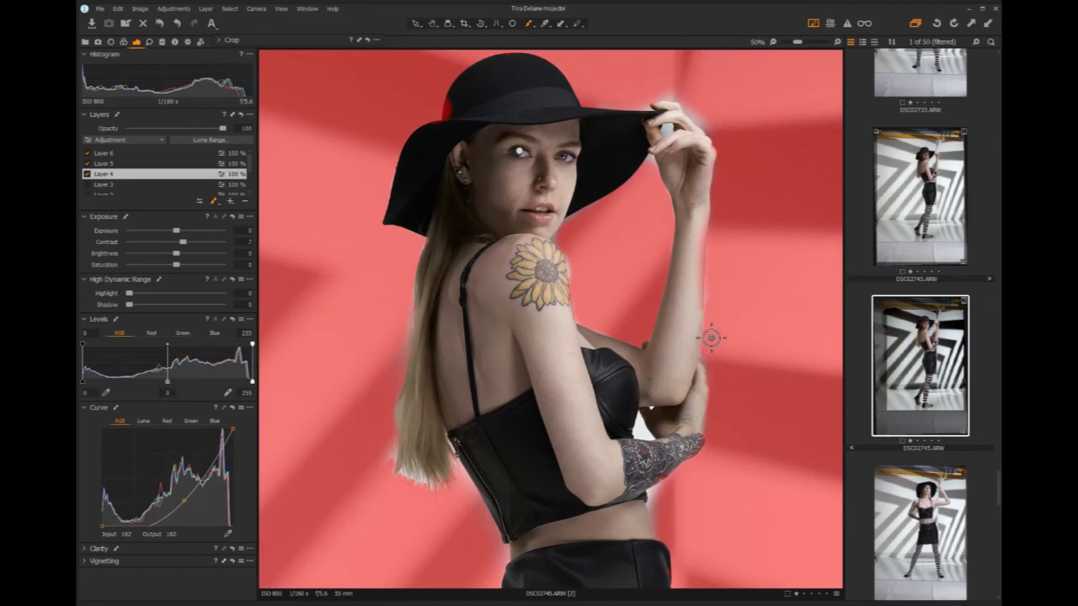
{"action": "key", "text": "m"}
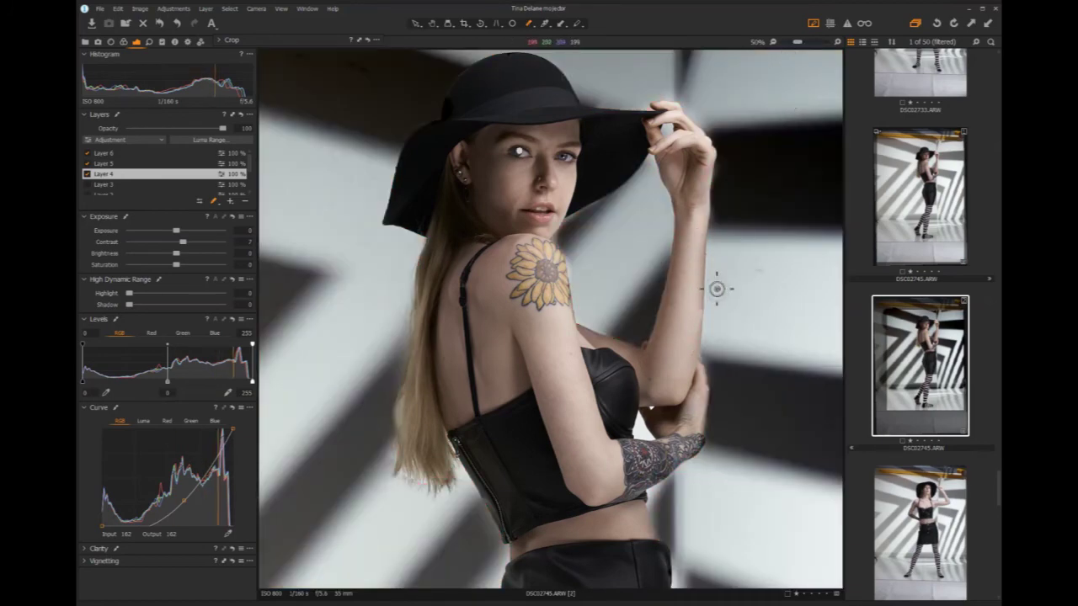
{"action": "key", "text": "m"}
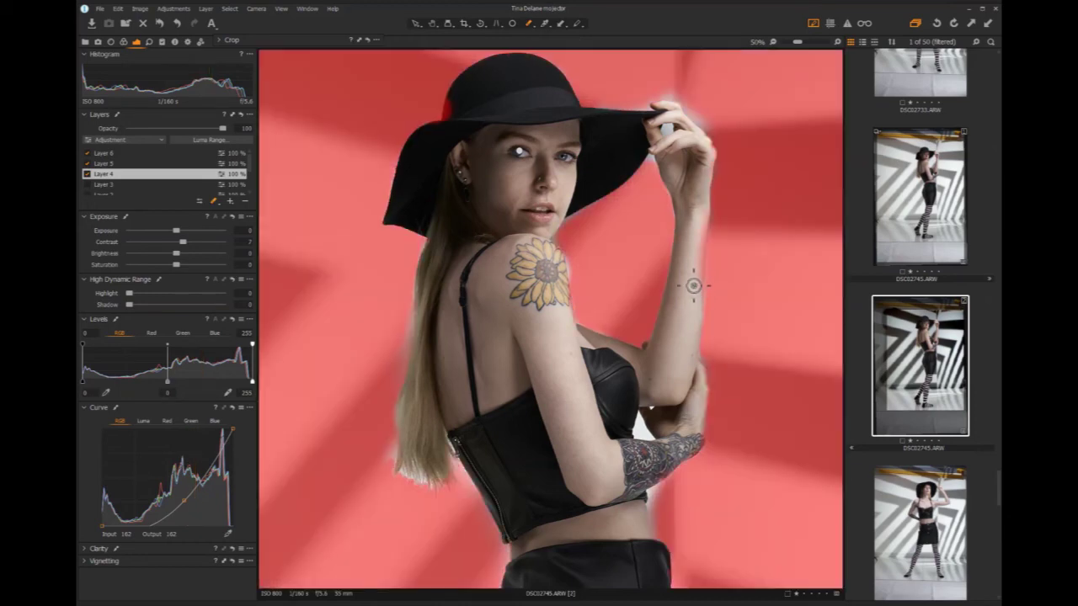
{"action": "key", "text": "m"}
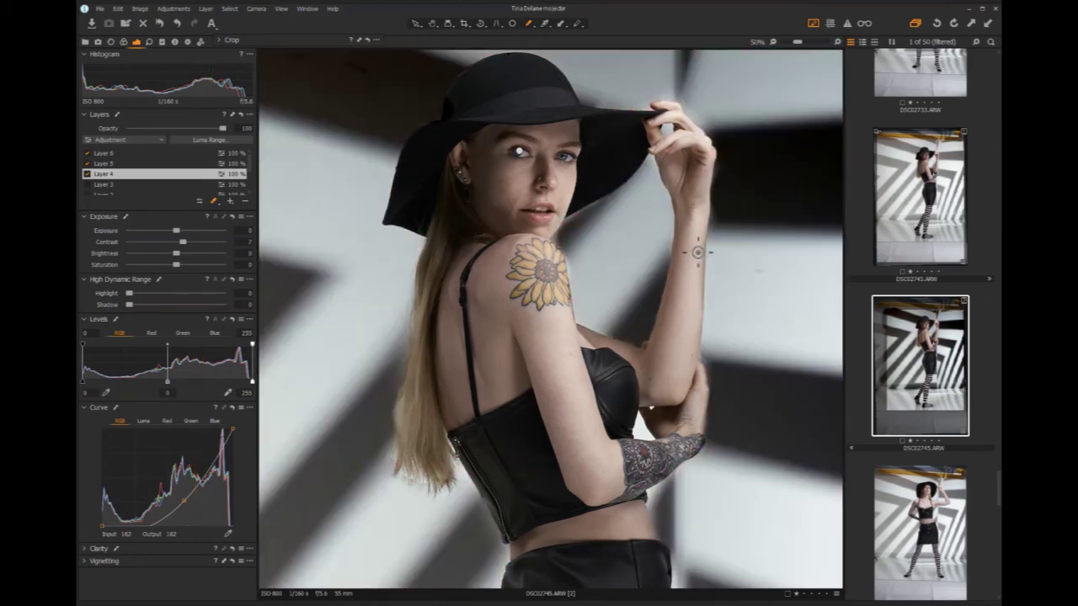
{"action": "key", "text": "m"}
{"action": "key", "text": "m"}
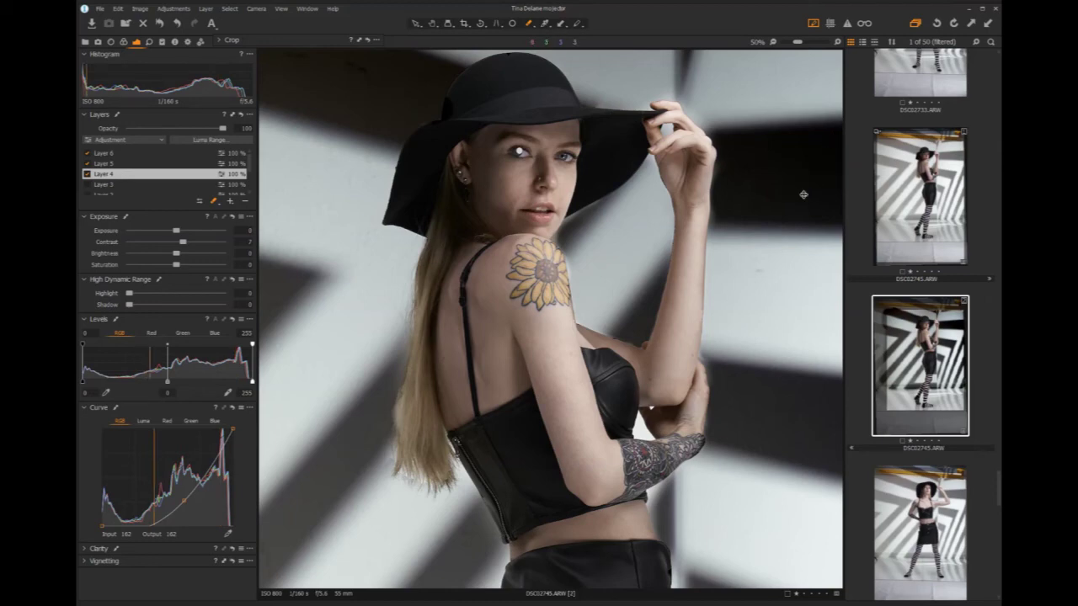
- Fit the whole portrait in view and switch from the mask brush to the Select tool
{"action": "scroll", "coordinate": [801, 193], "scroll_direction": "down", "scroll_amount": 1}
{"action": "scroll", "coordinate": [803, 197], "scroll_direction": "down", "scroll_amount": 1}
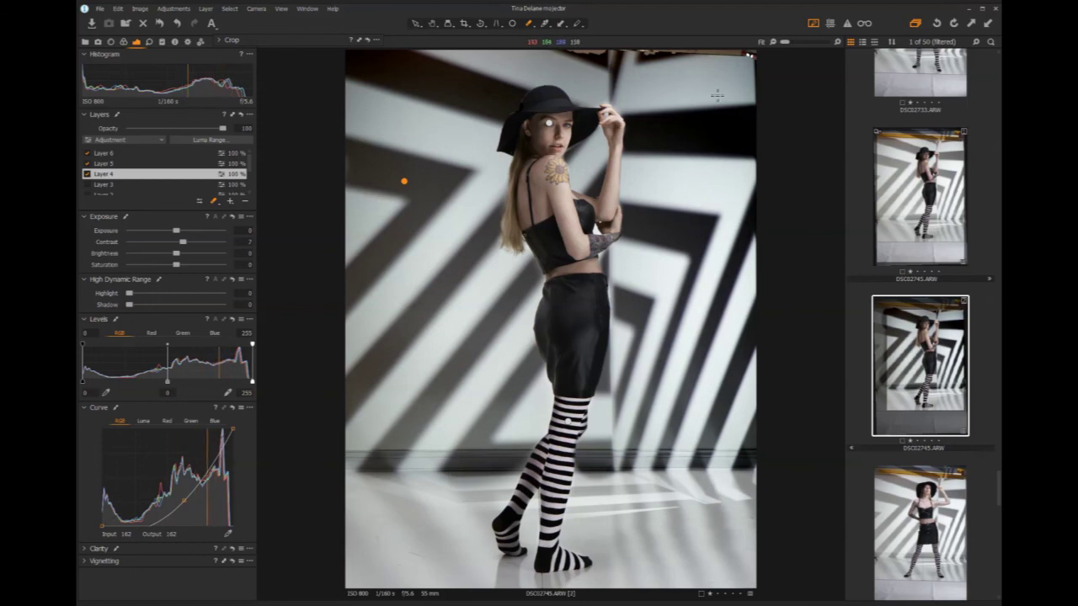
{"action": "left_click", "coordinate": [416, 23]}
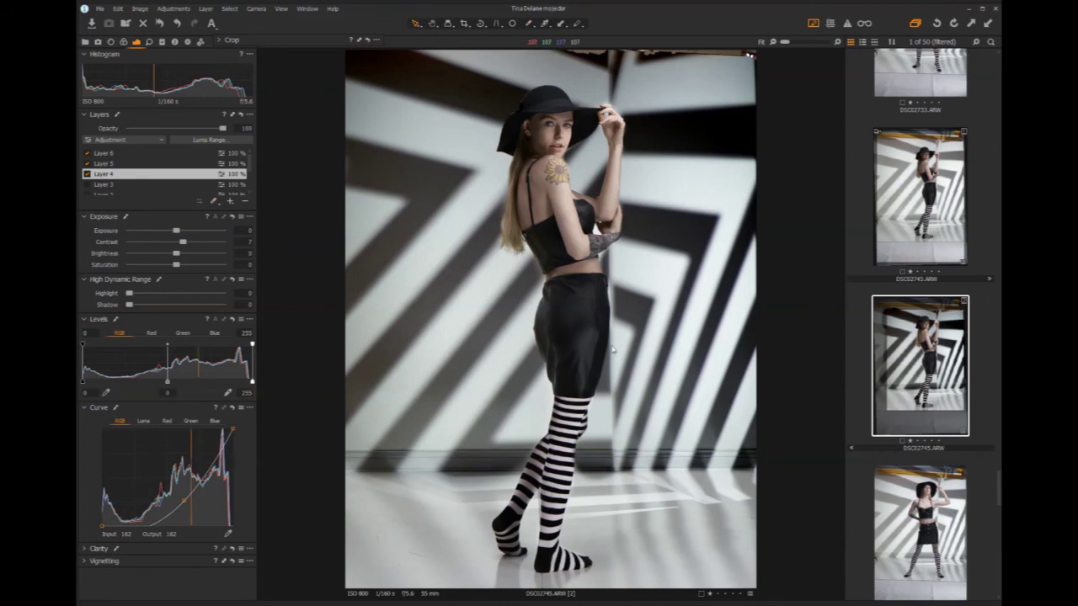